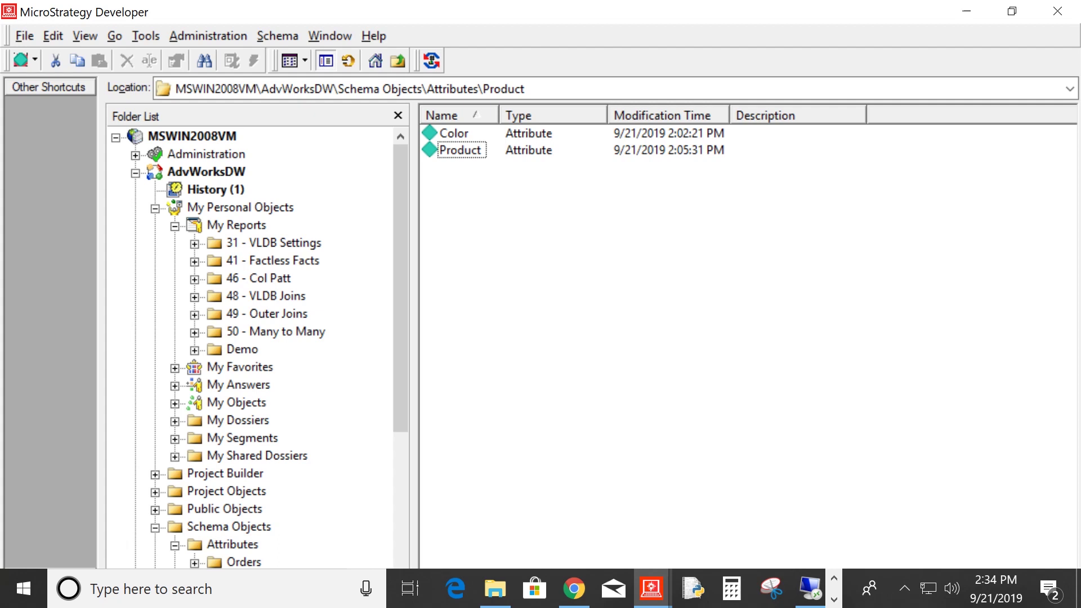
Open the Product attribute in the Attribute Editor and check the DimProduct2 and Orders source tables of its ID form.
click(460, 150)
click(454, 133)
click(460, 150)
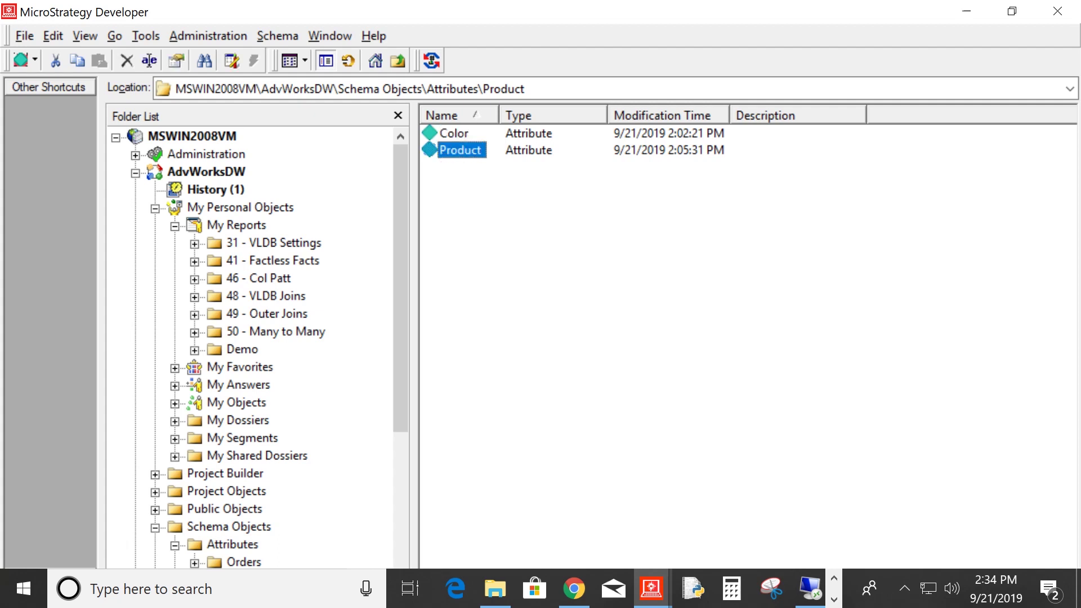
mouse_move(651, 588)
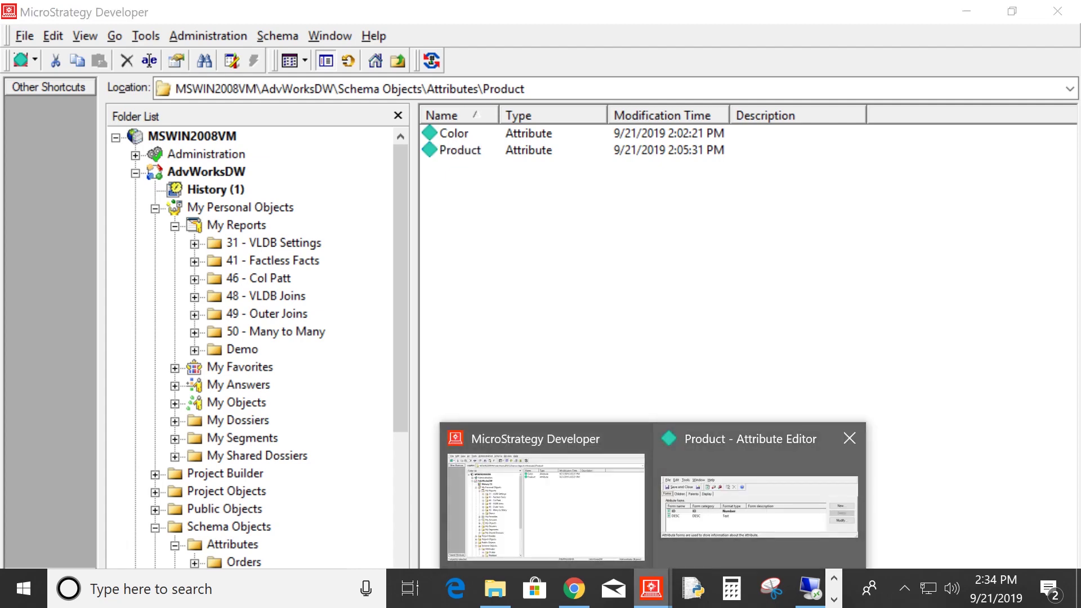
click(765, 495)
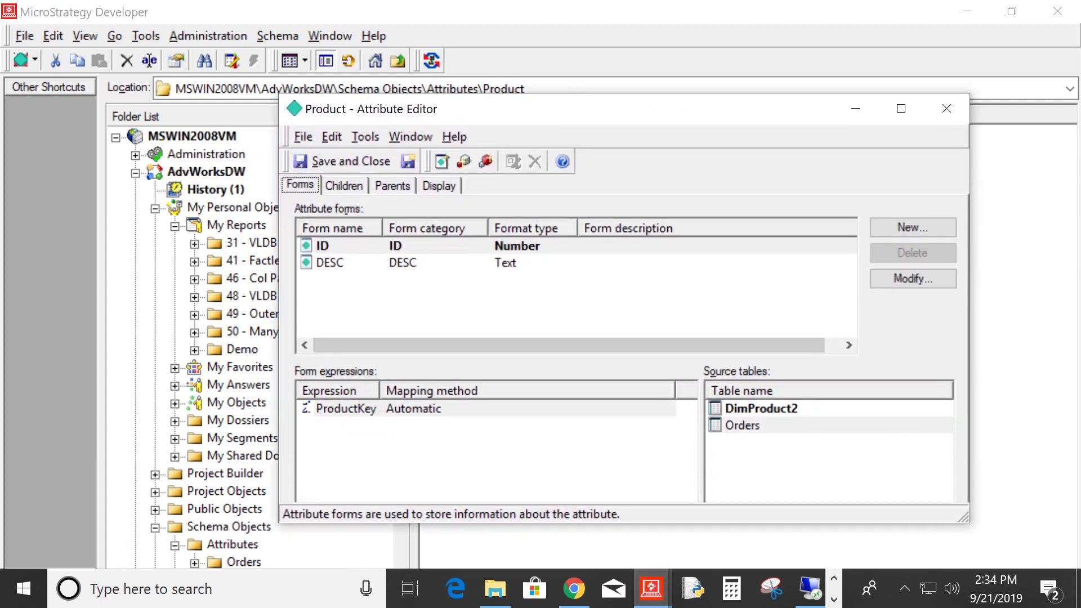
click(741, 425)
click(761, 408)
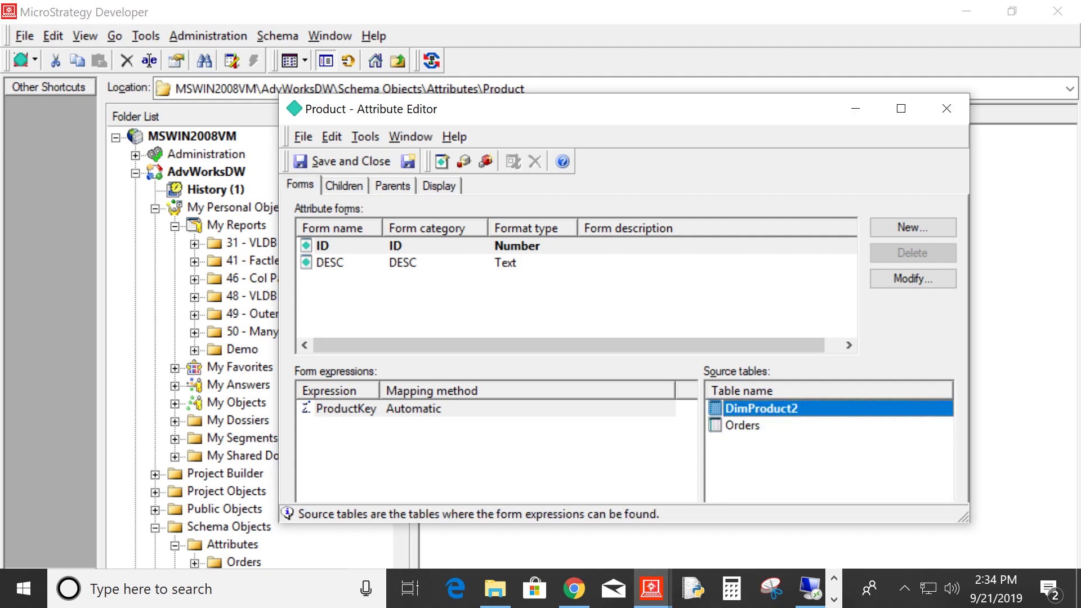
click(742, 425)
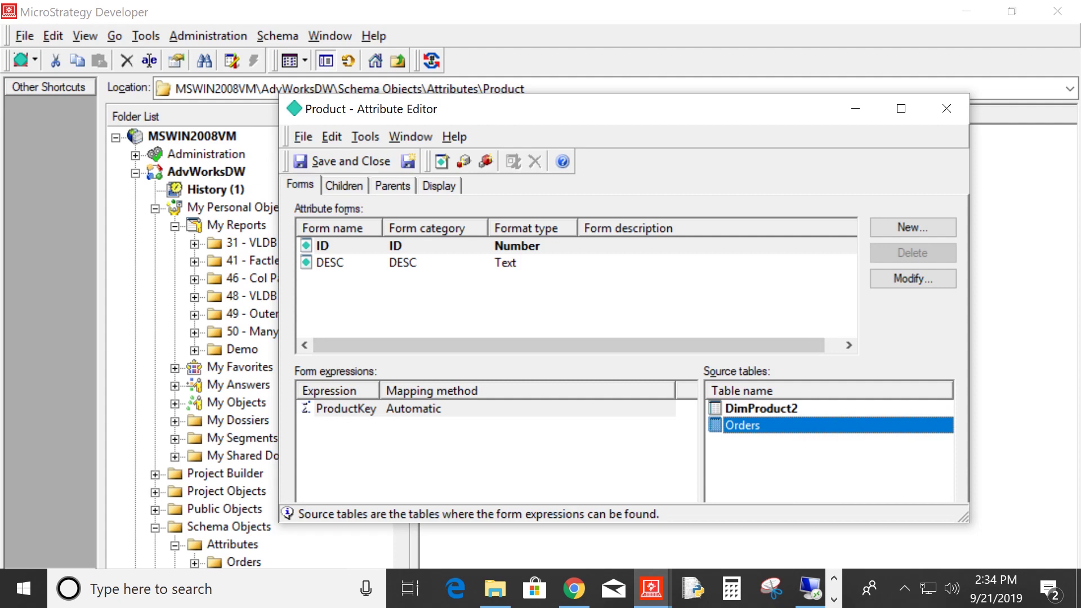
Check the Product attribute's child and parent relationships, return to its forms and close the Attribute Editor.
click(343, 185)
click(392, 185)
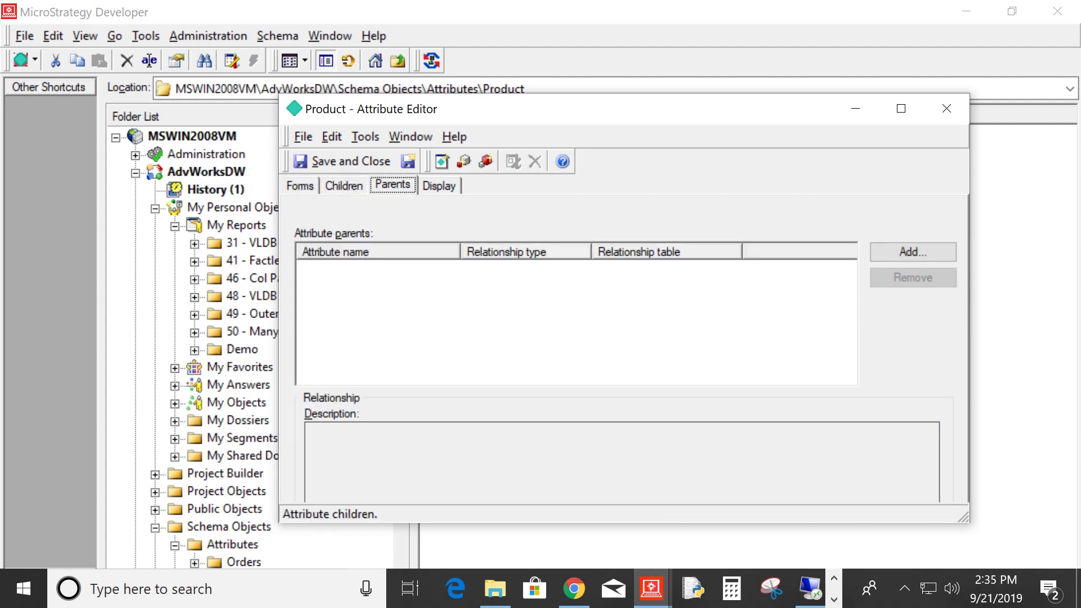
click(343, 185)
key(Right)
click(343, 185)
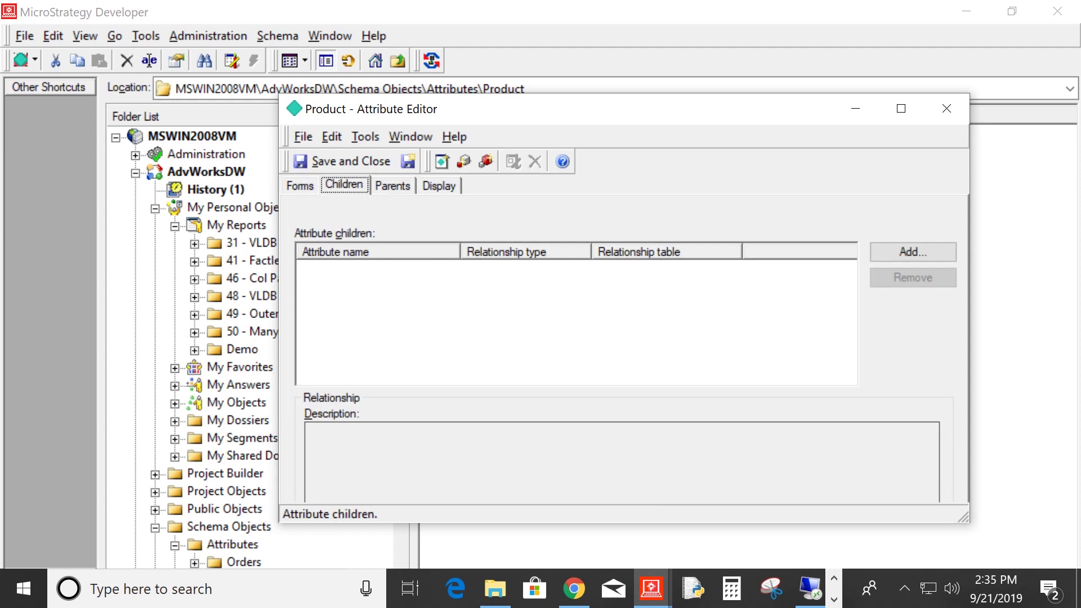
click(392, 185)
click(300, 185)
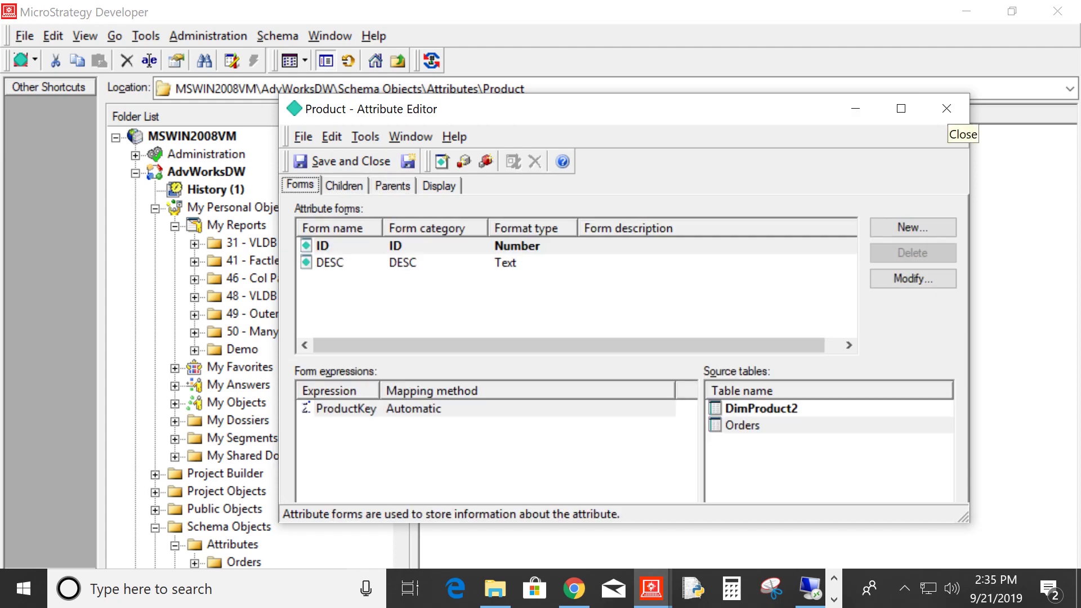
click(946, 108)
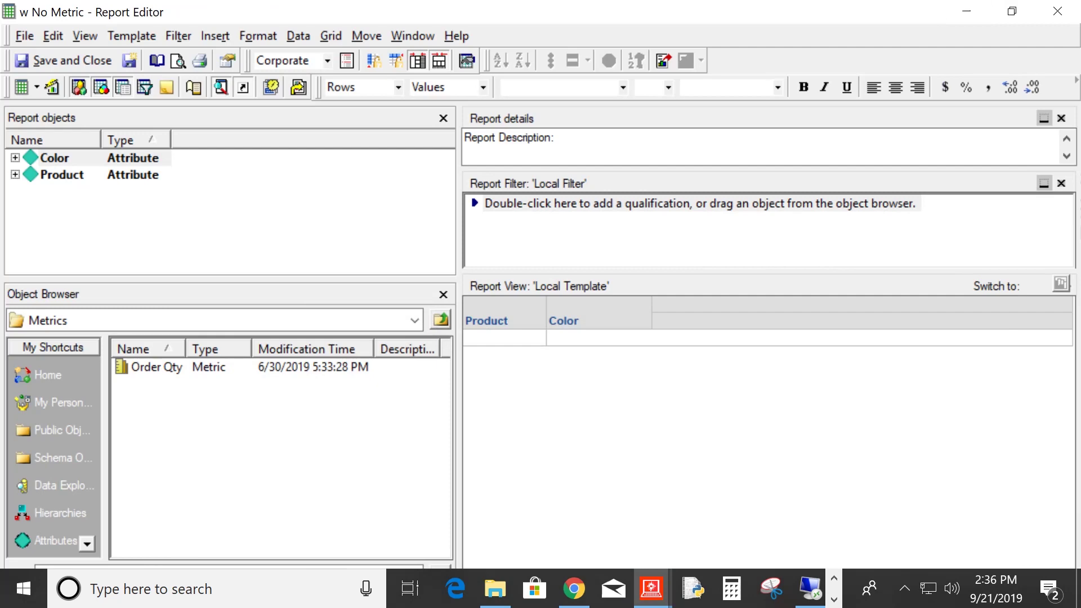
Add the Order Qty metric to the w No Metric report and run it.
double_click(157, 367)
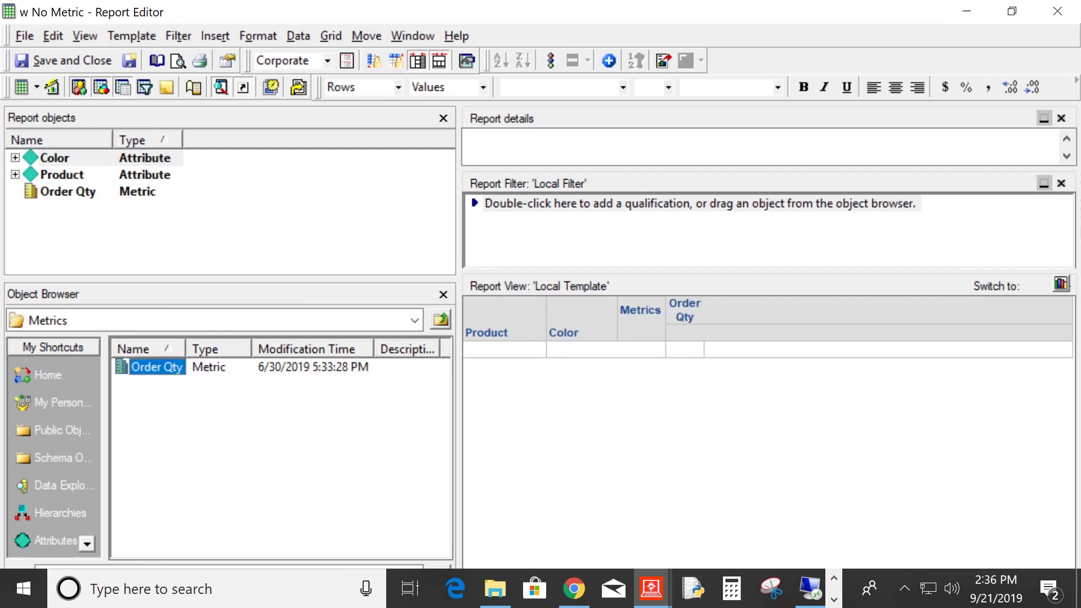
key(F5)
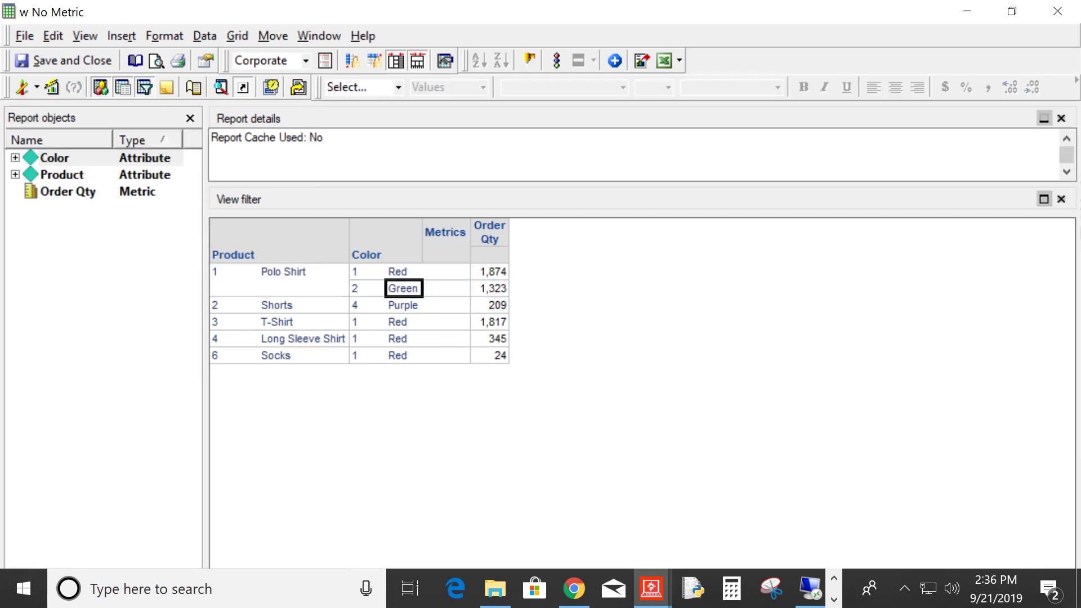
click(489, 272)
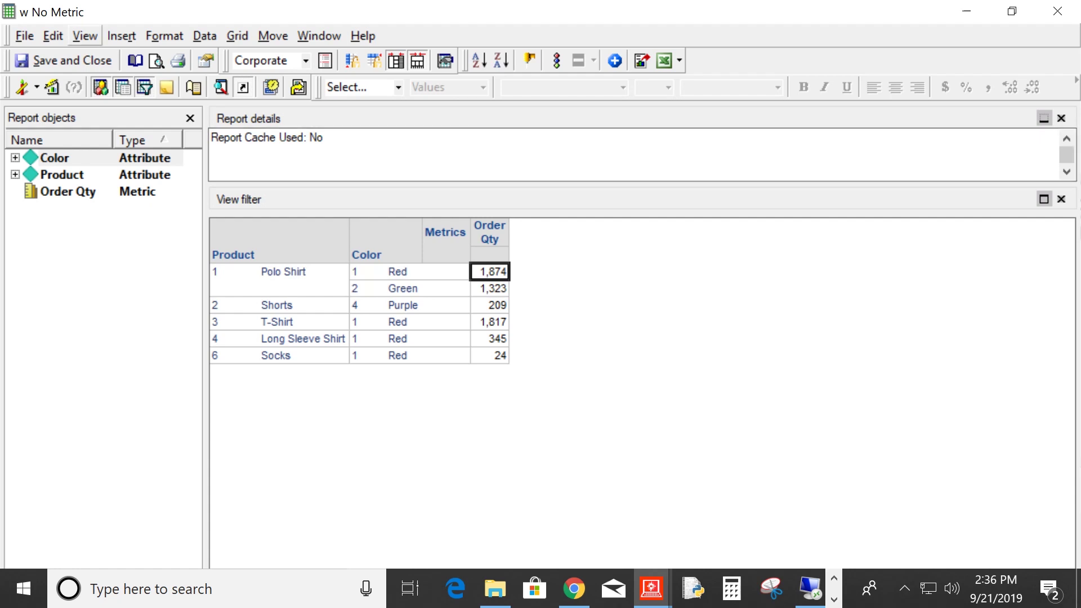
Examine the report's generated SQL, highlighting the Orders table, the lookup table joins and the summed Qty expression.
click(85, 35)
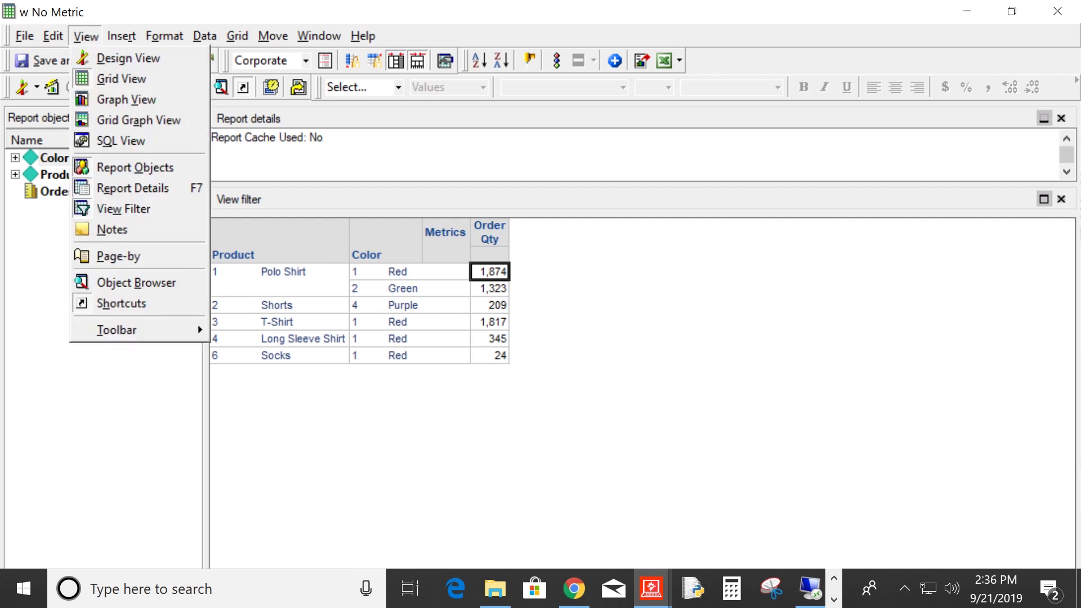
click(120, 140)
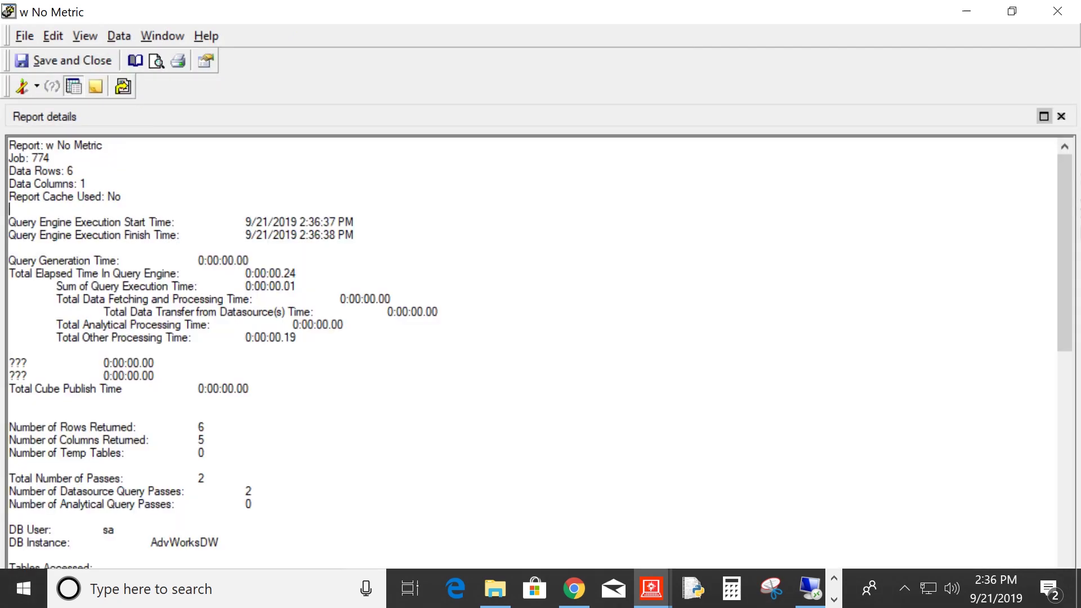
scroll(530, 351, down, 13)
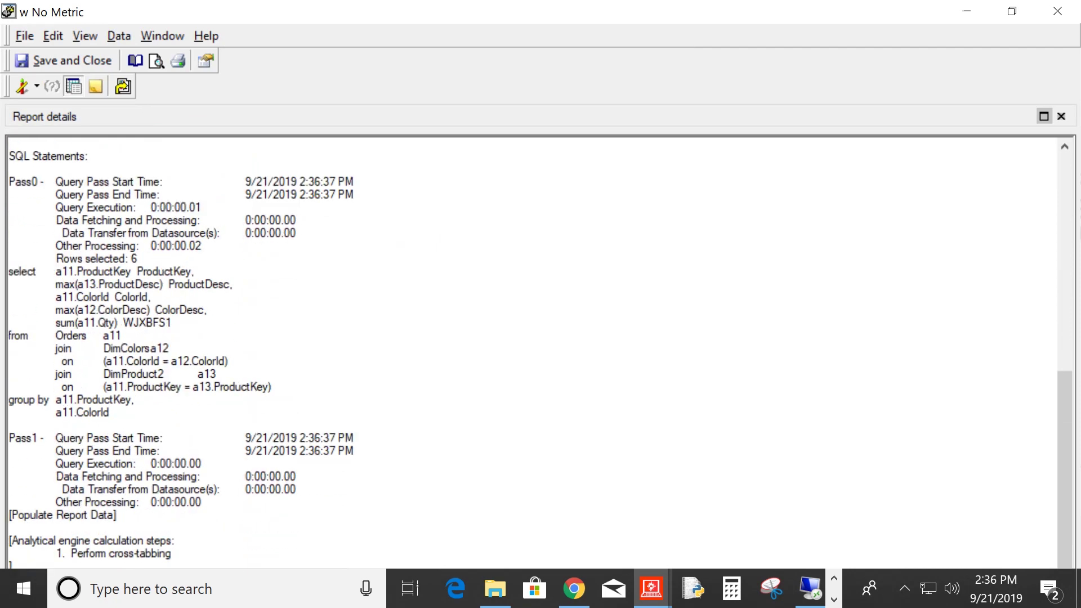
drag(121, 335, 9, 335)
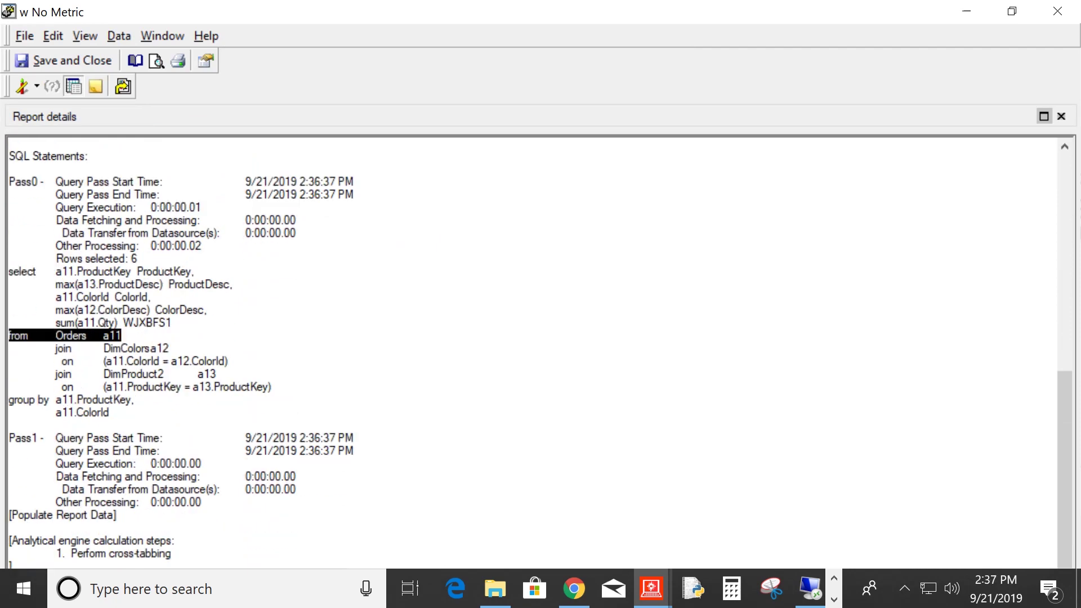
drag(271, 386, 8, 348)
drag(171, 322, 8, 323)
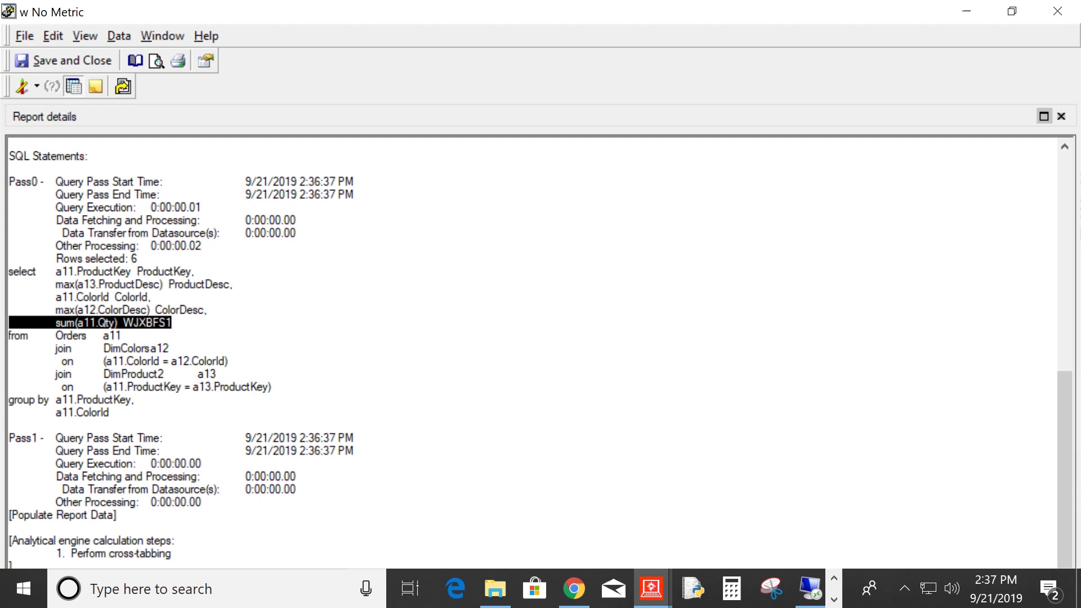
Return the report to Grid View and remove the Order Qty metric from the report, agreeing to re-execute it.
click(37, 86)
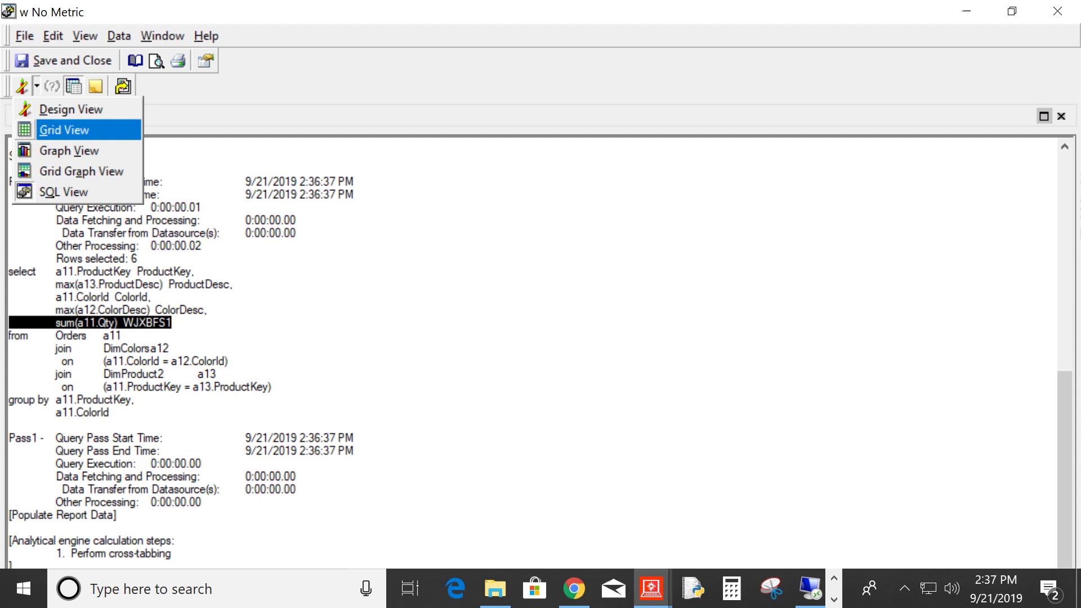
click(64, 129)
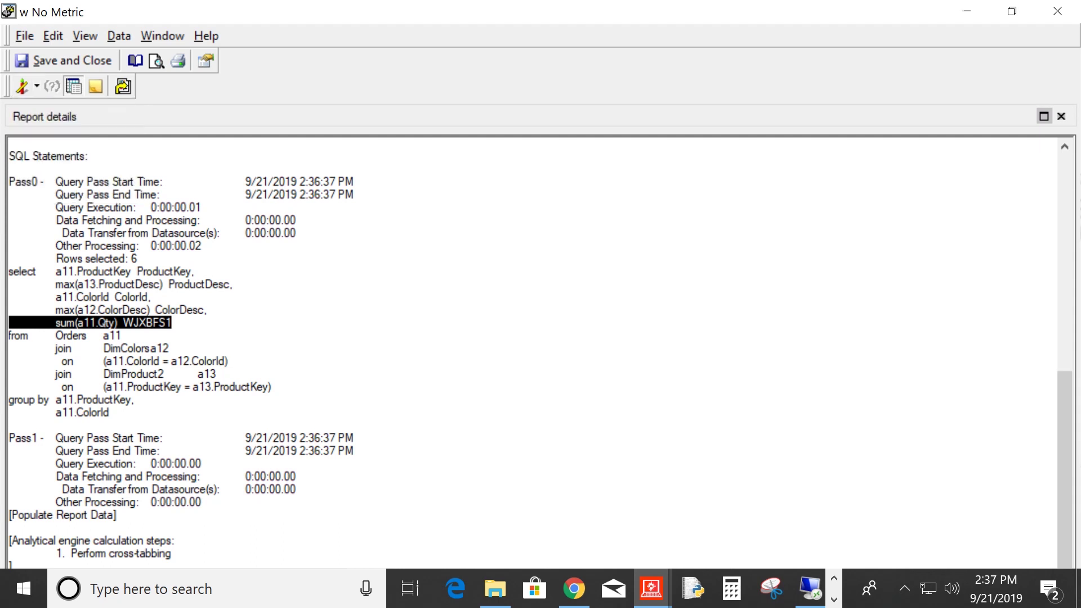
click(37, 86)
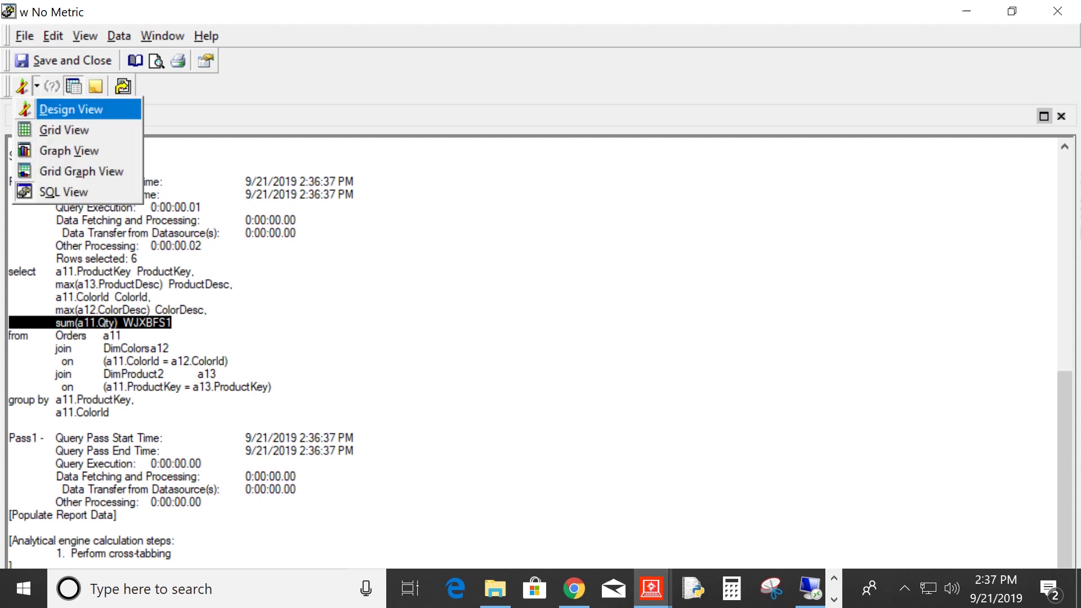
click(68, 109)
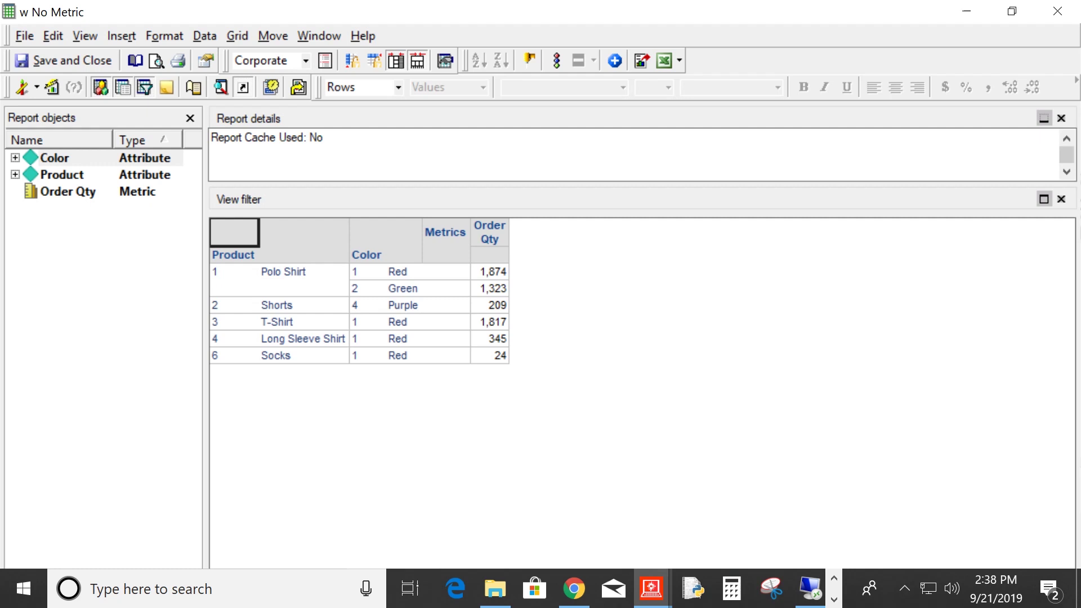
right_click(491, 239)
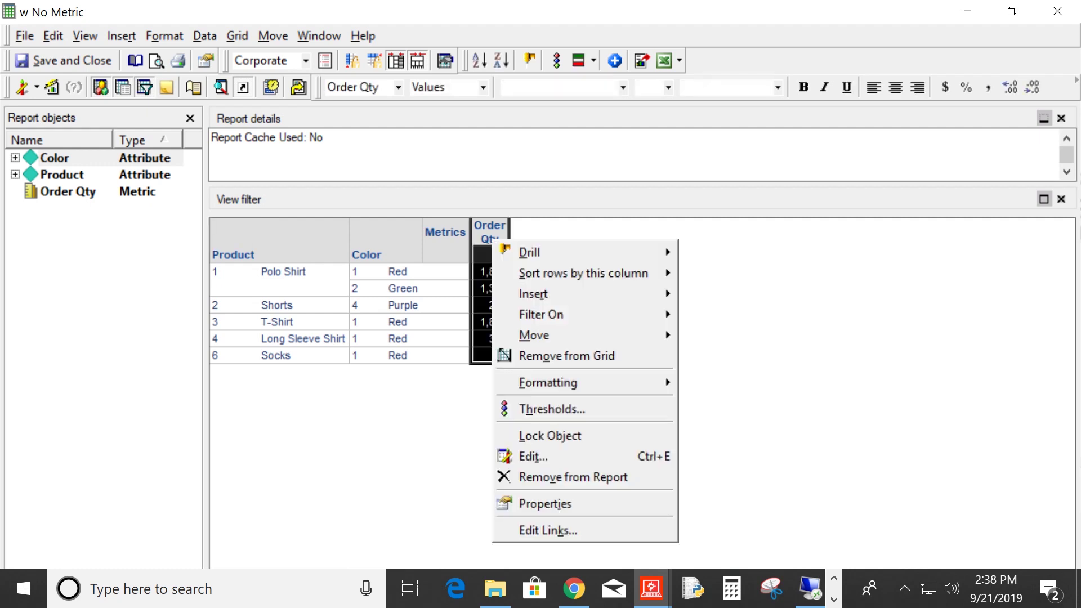
click(573, 476)
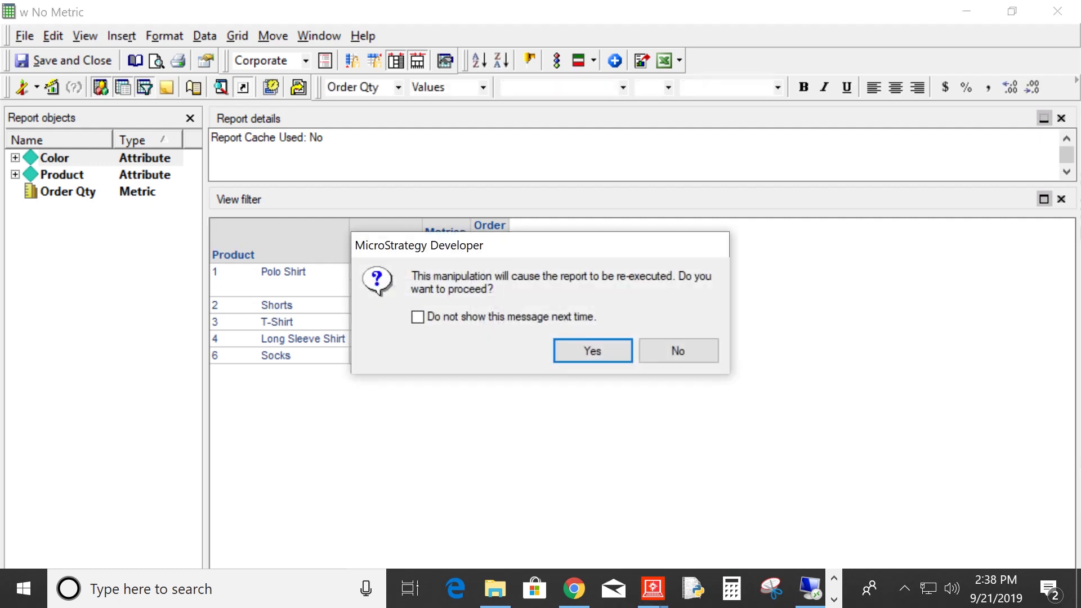
key(Return)
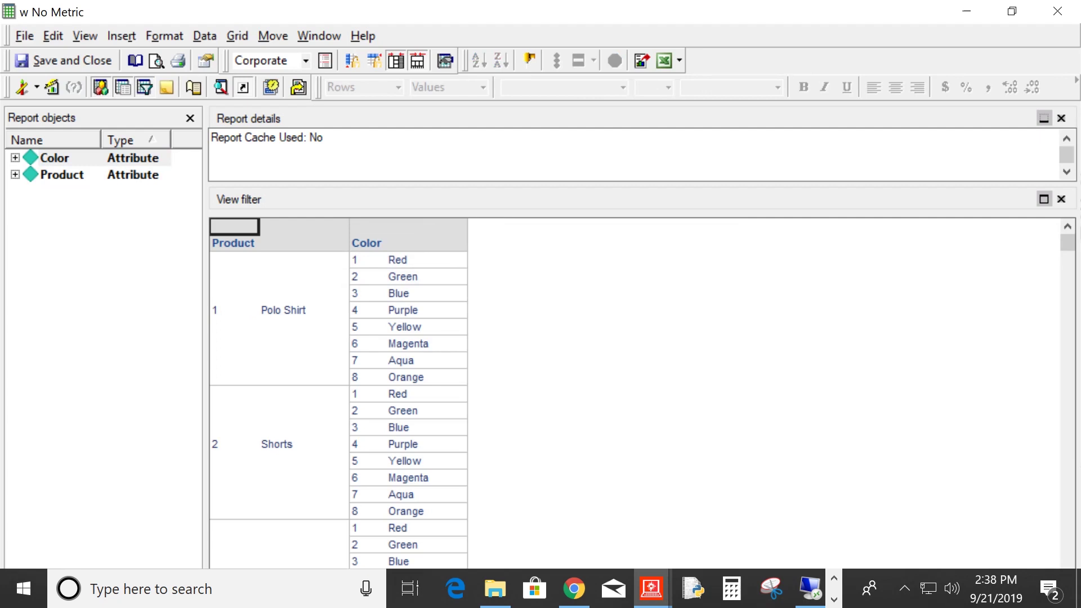
Look through the report's product and color rows, and examine how its SQL joins DimColors and DimProduct2.
scroll(338, 394, down, 5)
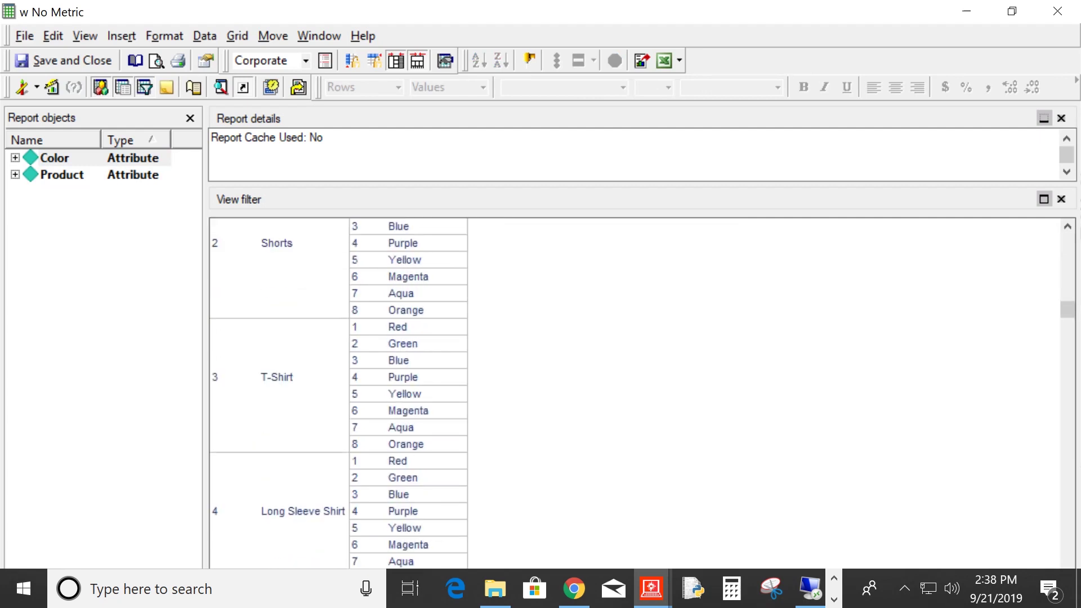
scroll(338, 394, down, 5)
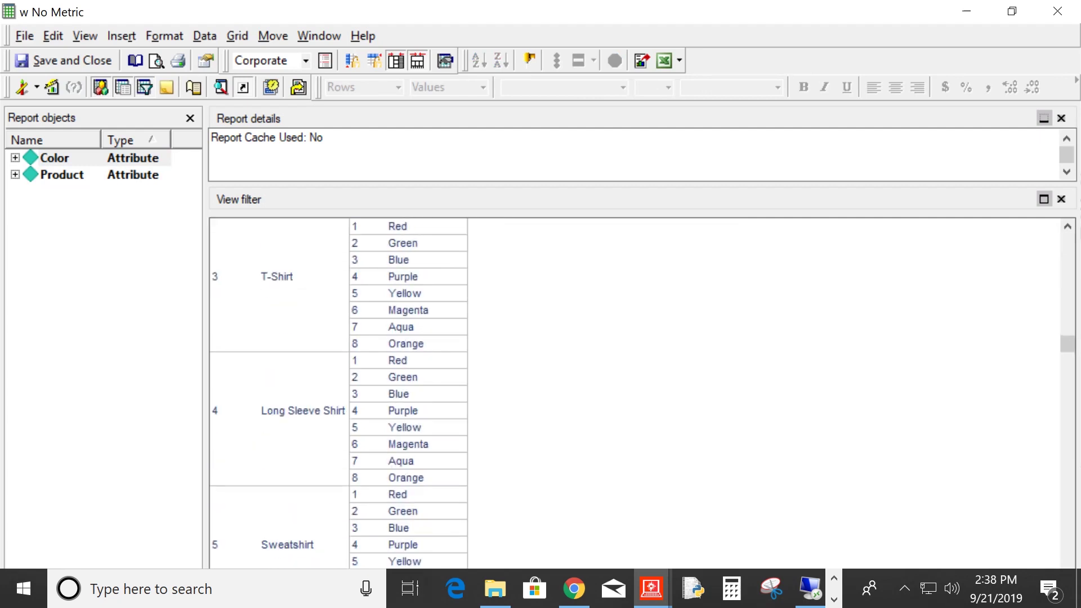
scroll(337, 394, up, 11)
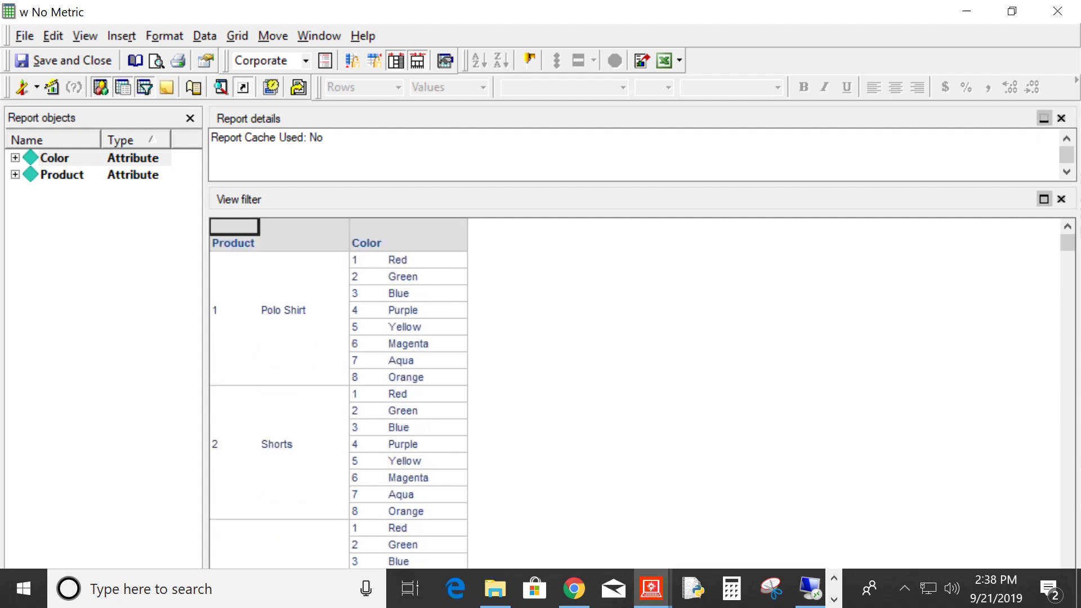
click(84, 35)
click(112, 140)
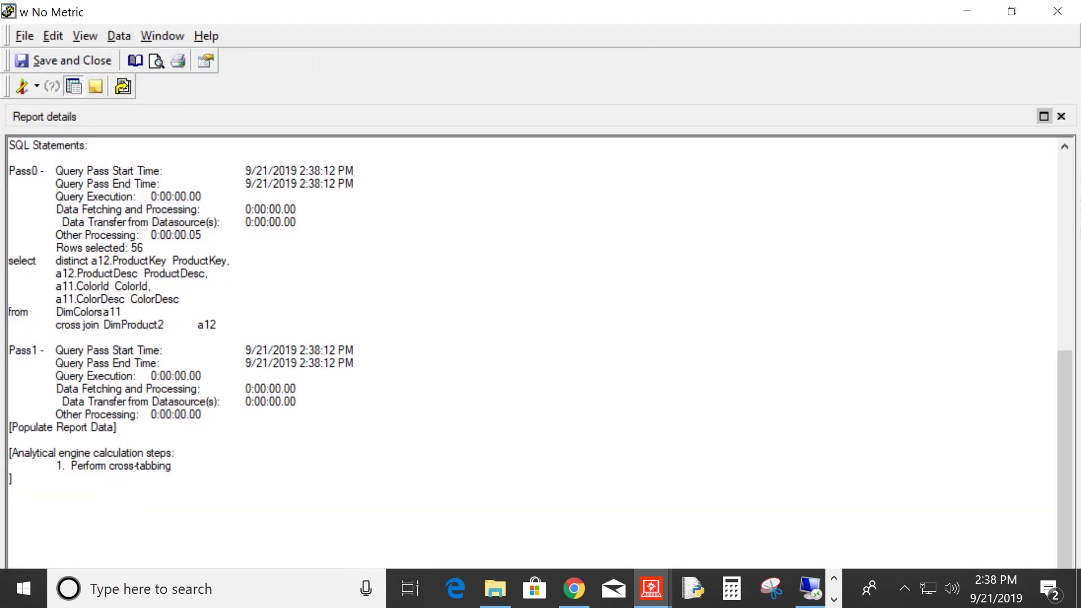
scroll(541, 349, up, 3)
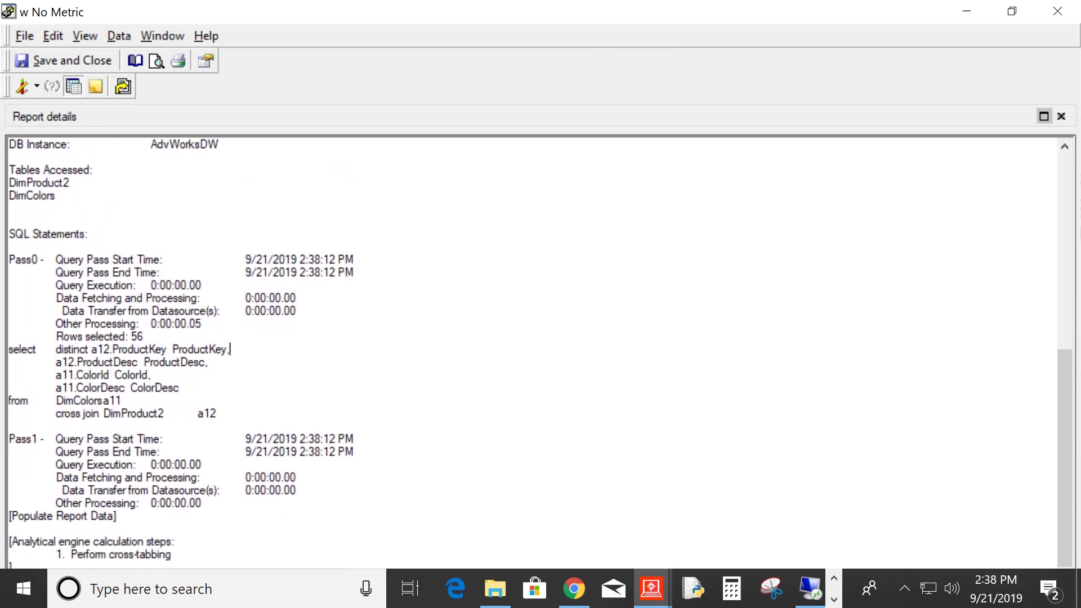
drag(216, 413, 8, 348)
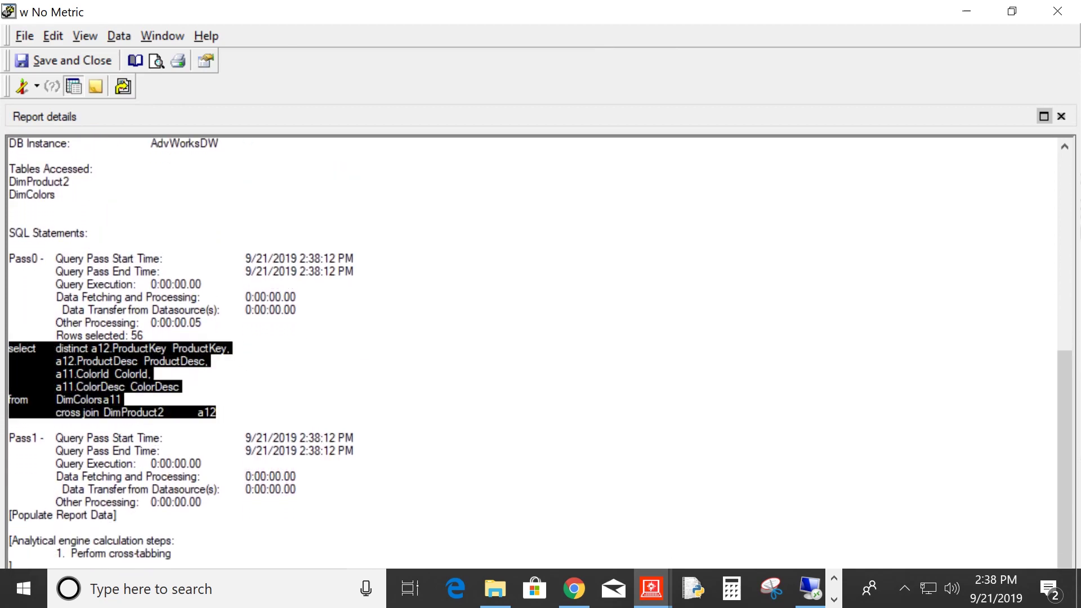
click(216, 412)
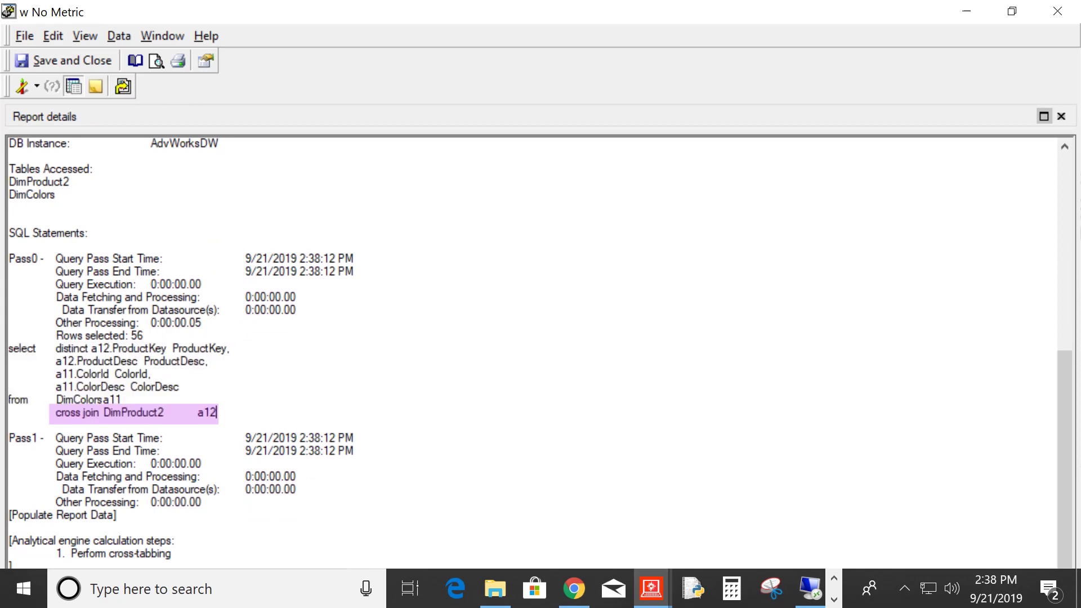
drag(55, 399, 124, 399)
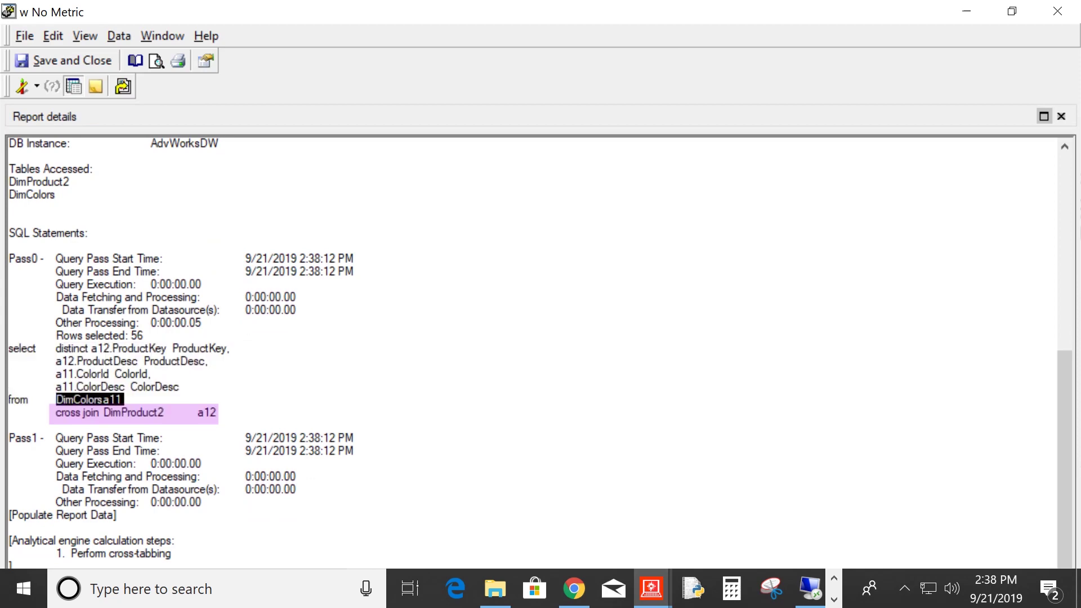
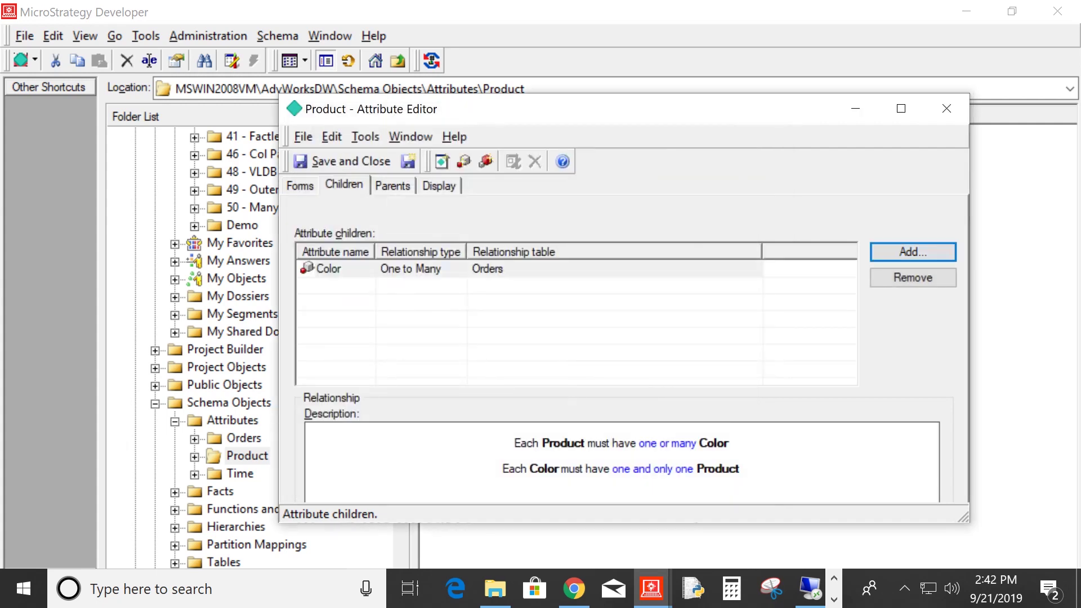
Set the relationship type of the Color child attribute to Many to Many in the Product attribute.
click(419, 268)
click(459, 269)
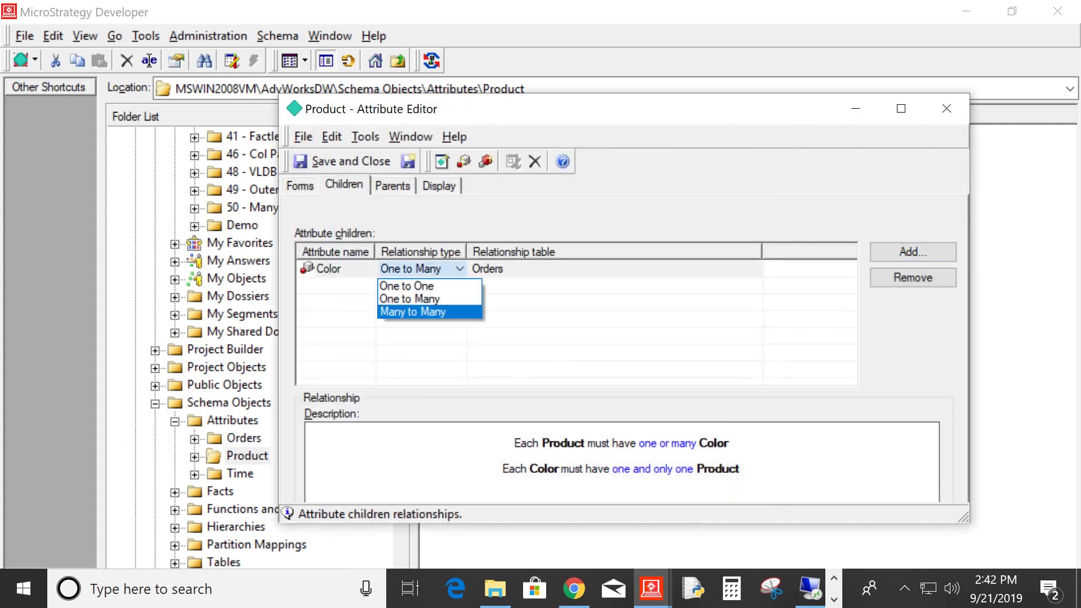
click(413, 311)
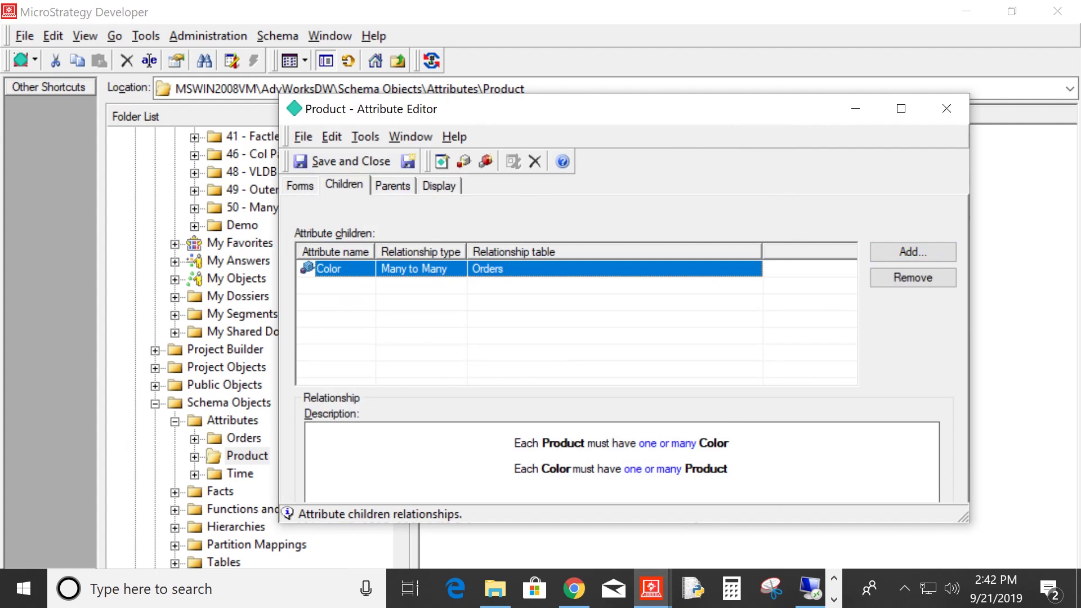
Keep Orders as the relationship table for the Color child, save the Product attribute, and update the schema.
click(614, 268)
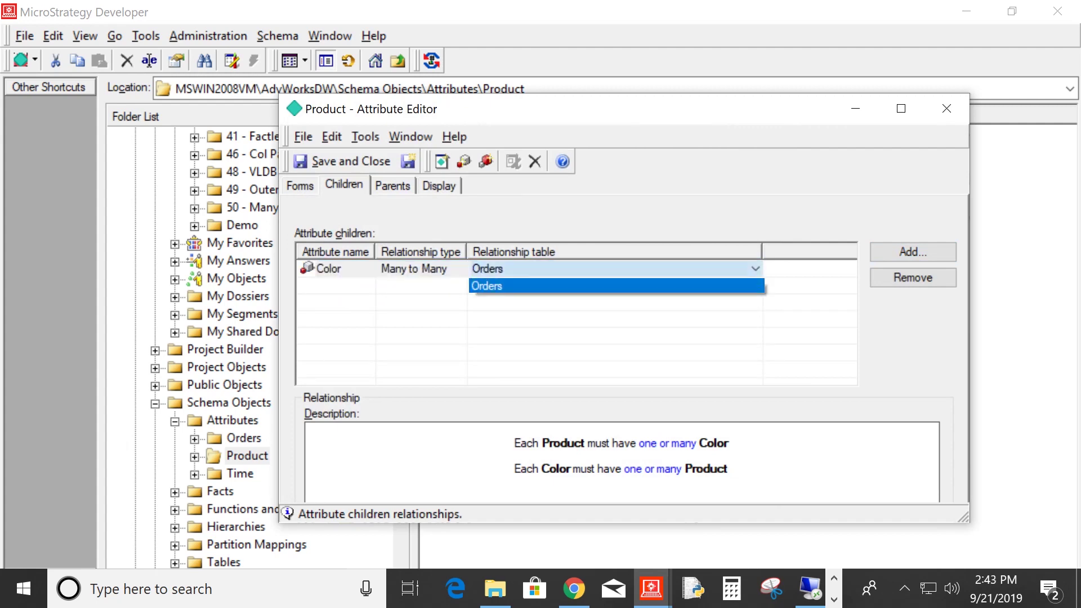
click(616, 286)
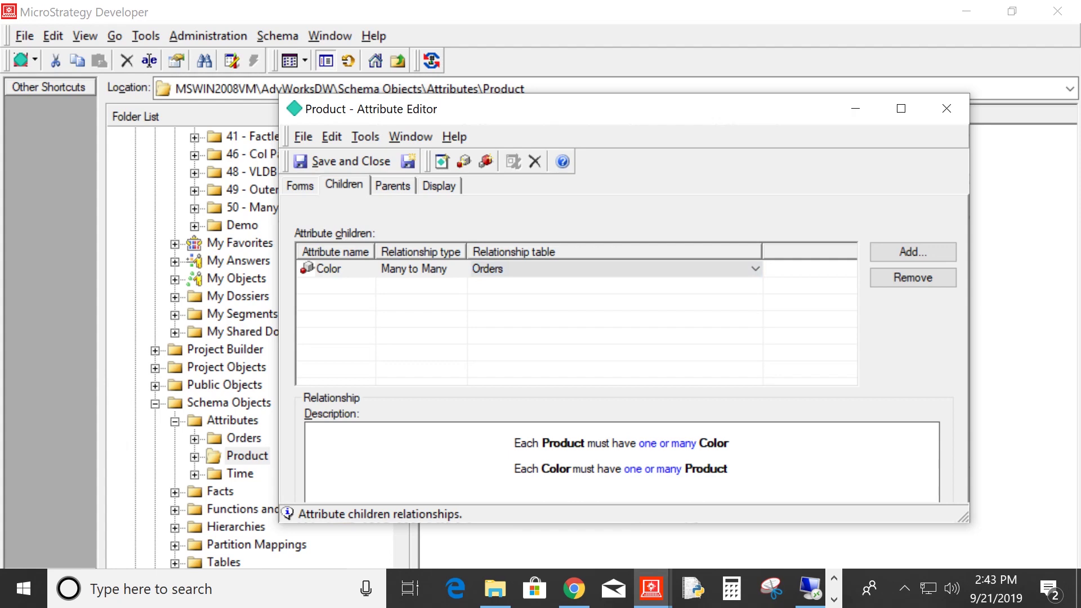
click(343, 162)
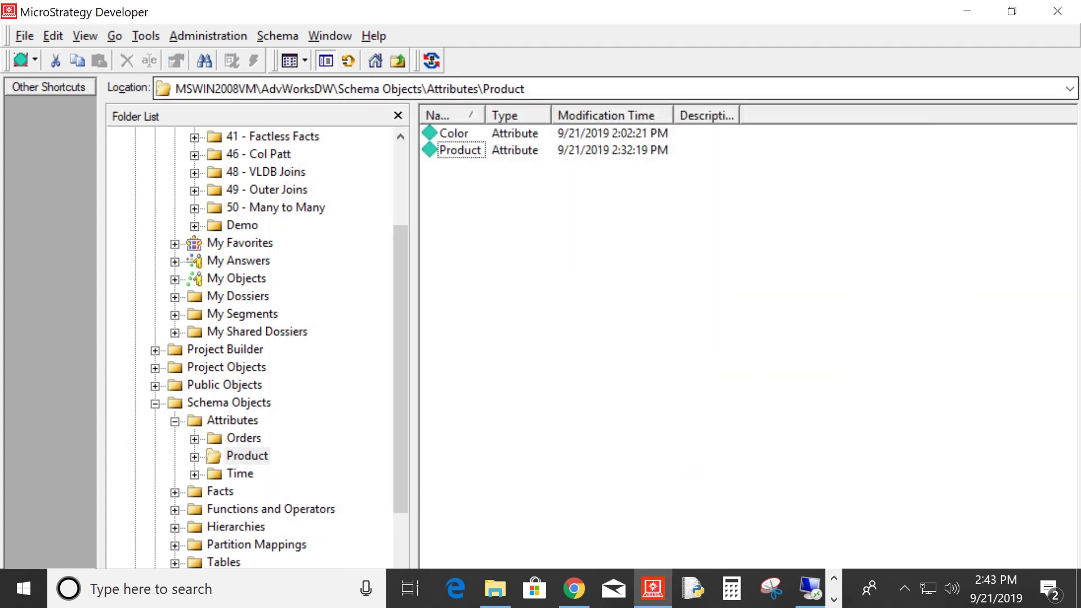
click(431, 61)
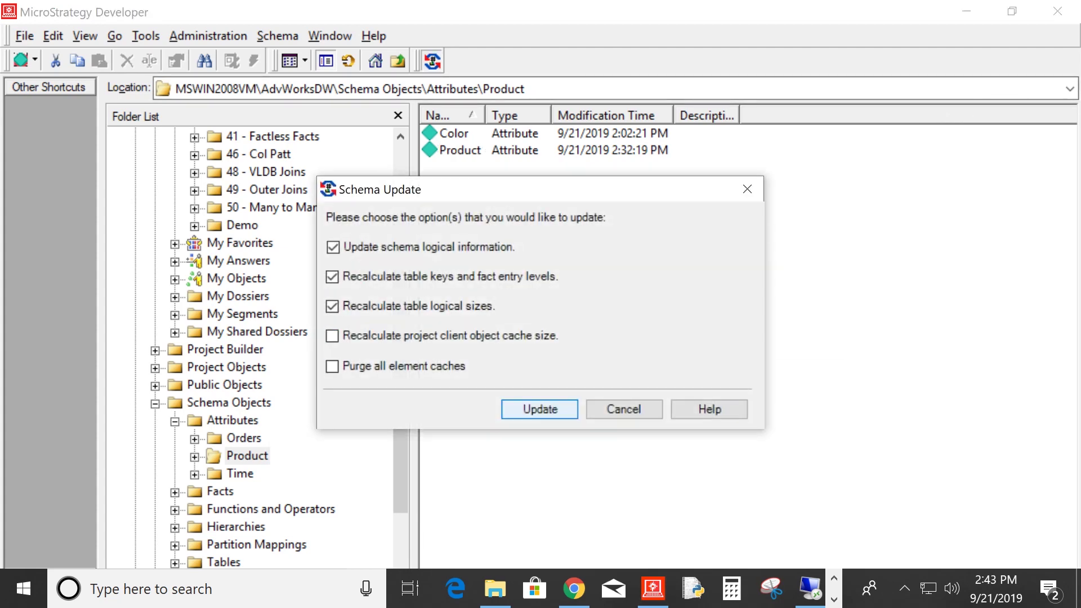
click(539, 408)
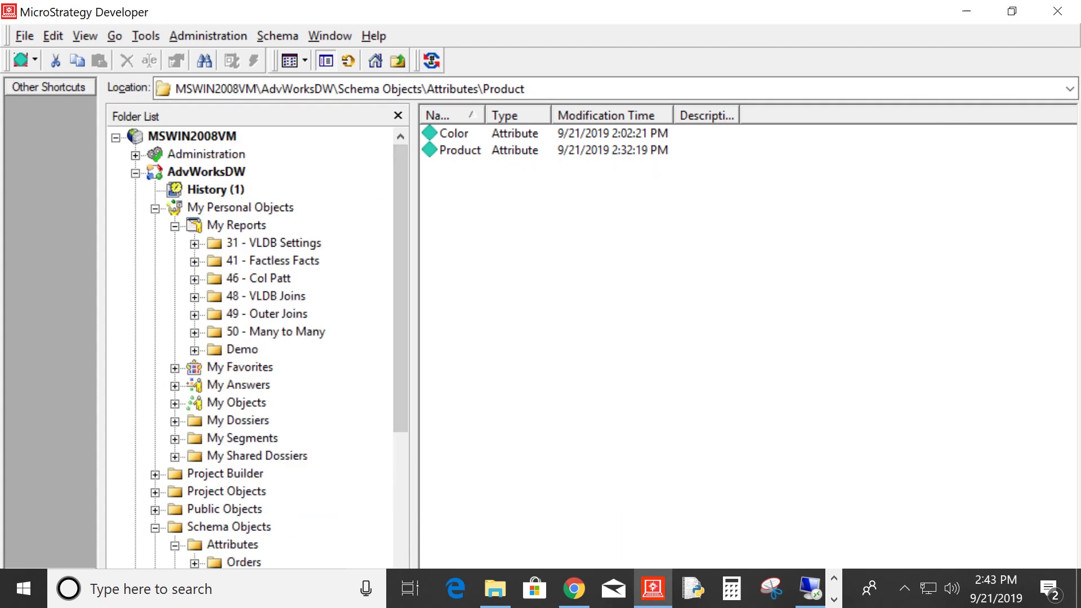
Run the w No Metric report from the 50 - Many to Many folder.
click(275, 332)
click(462, 133)
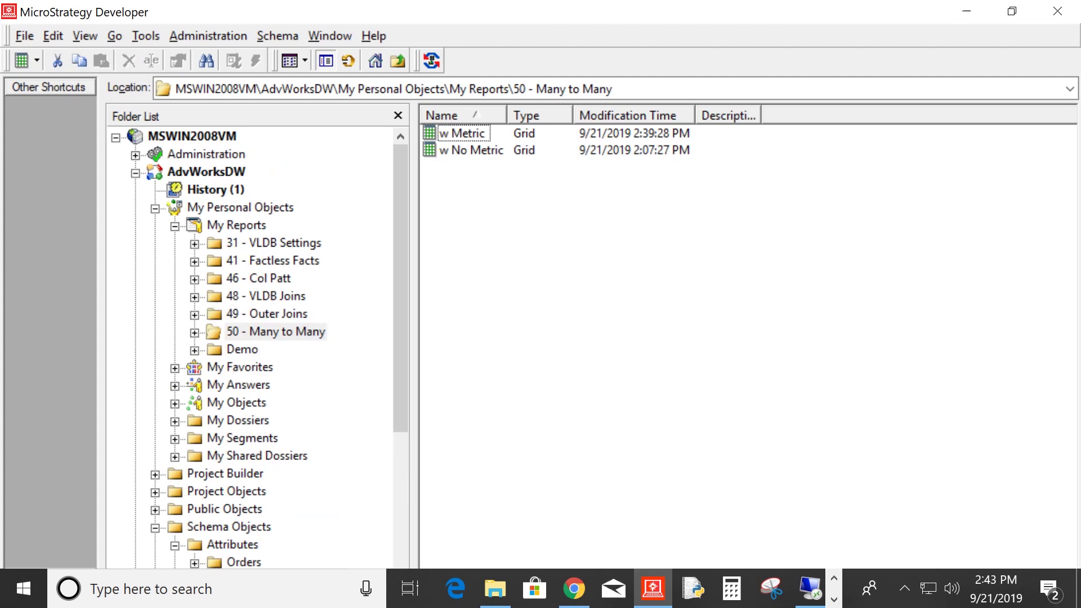
click(471, 151)
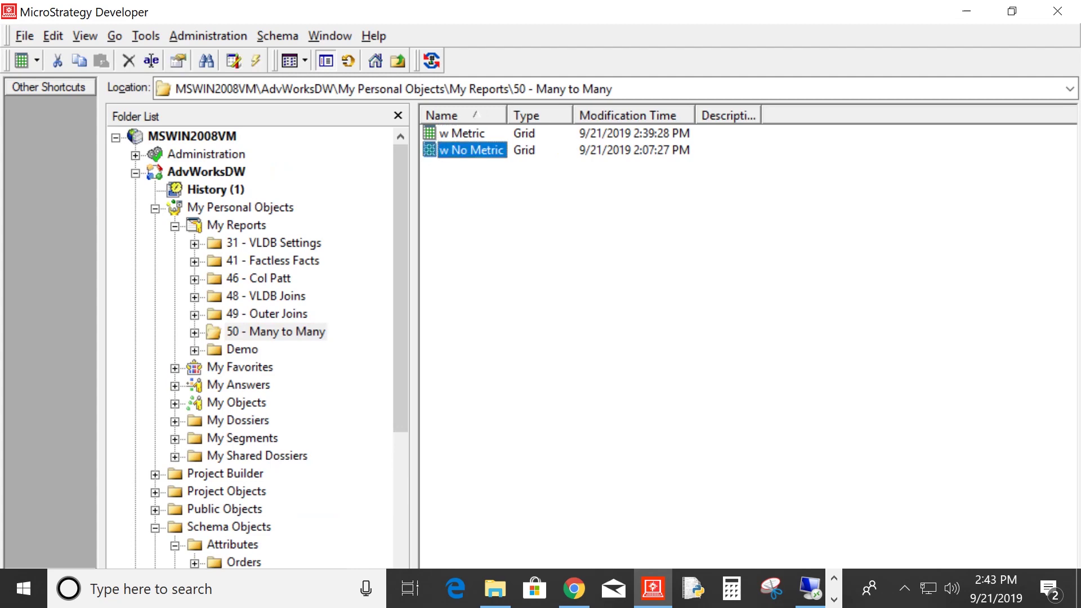
key(Return)
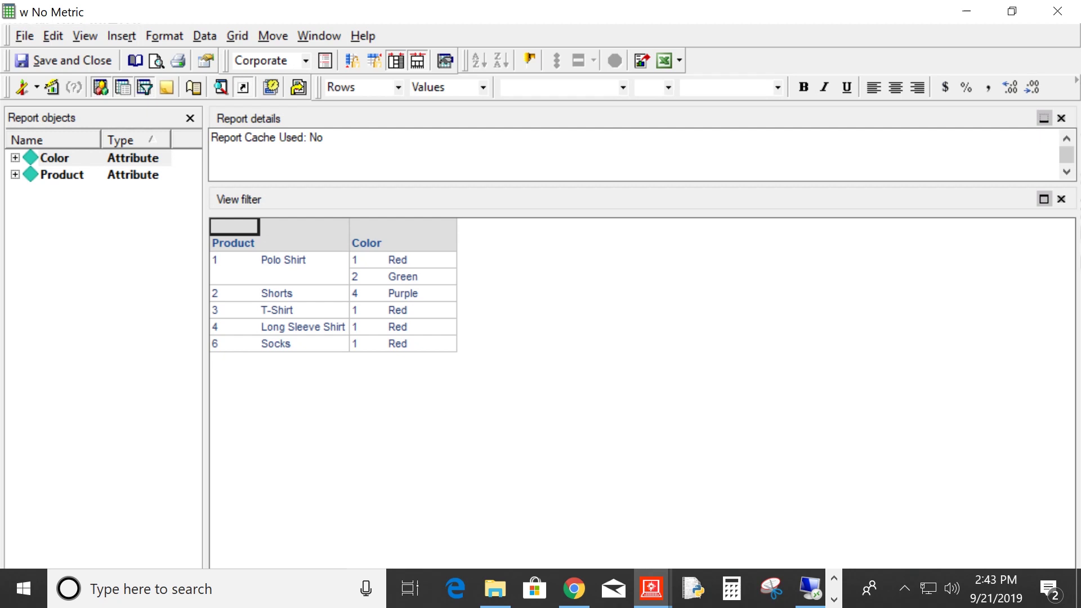
Examine the SQL of the w No Metric report, focusing on how the Orders table is joined between DimColors and DimProduct2.
click(85, 35)
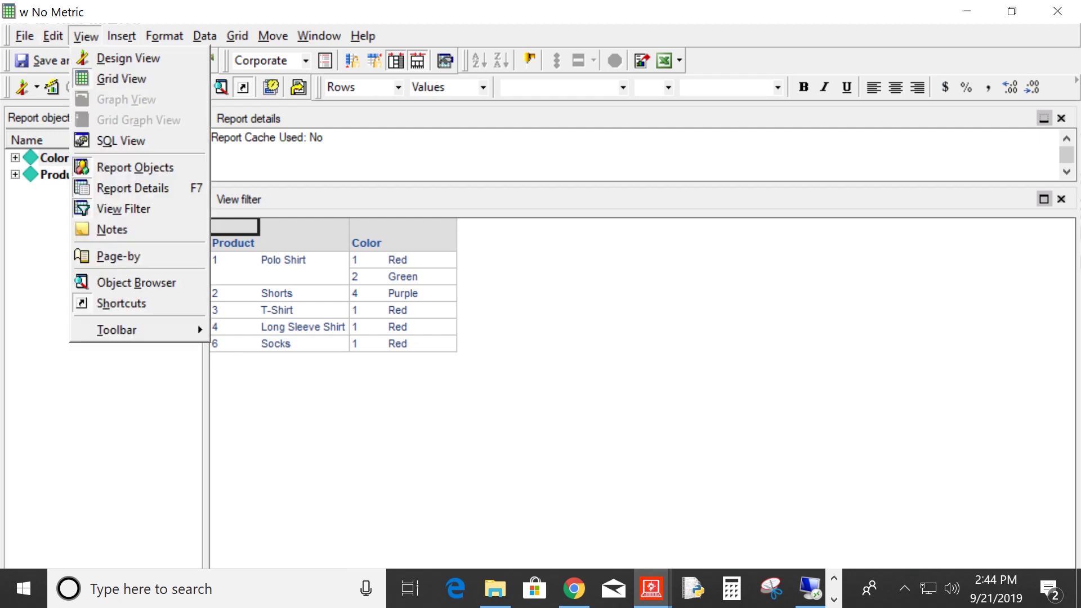
key(Down)
key(Return)
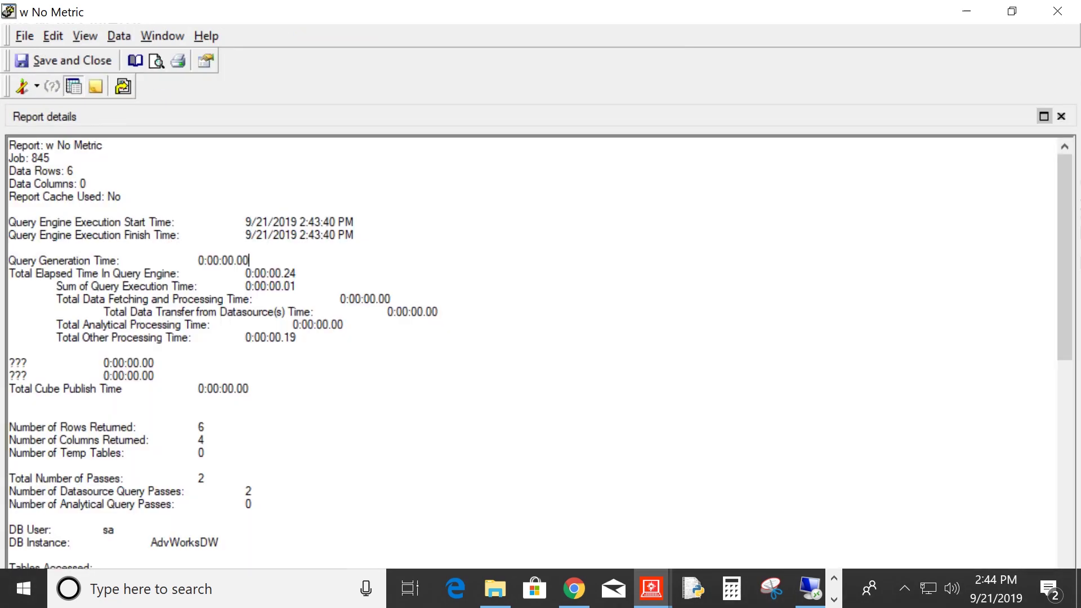
scroll(540, 354, down, 12)
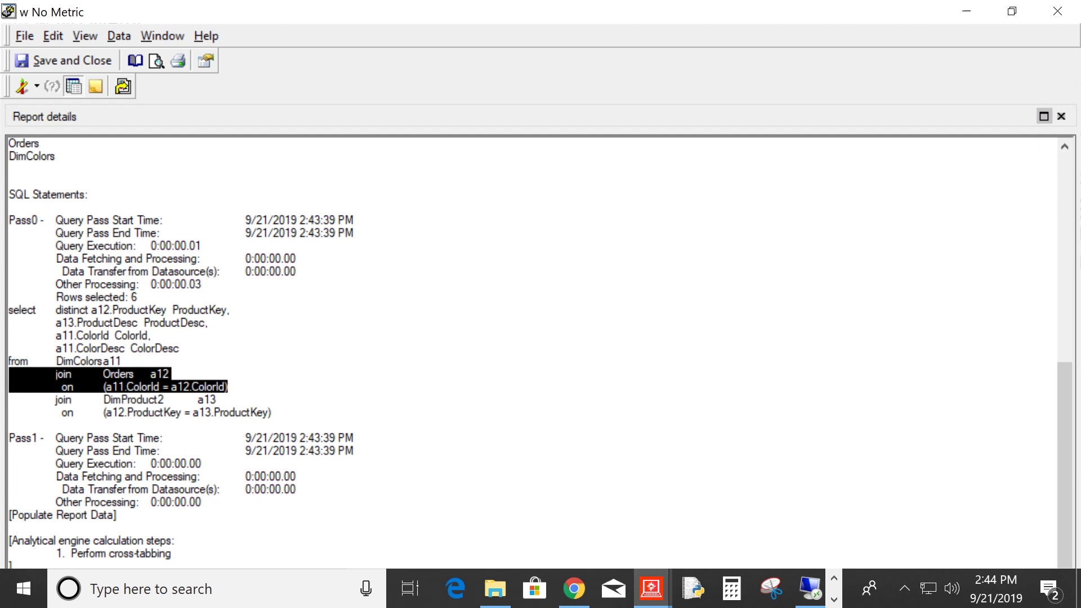
click(9, 425)
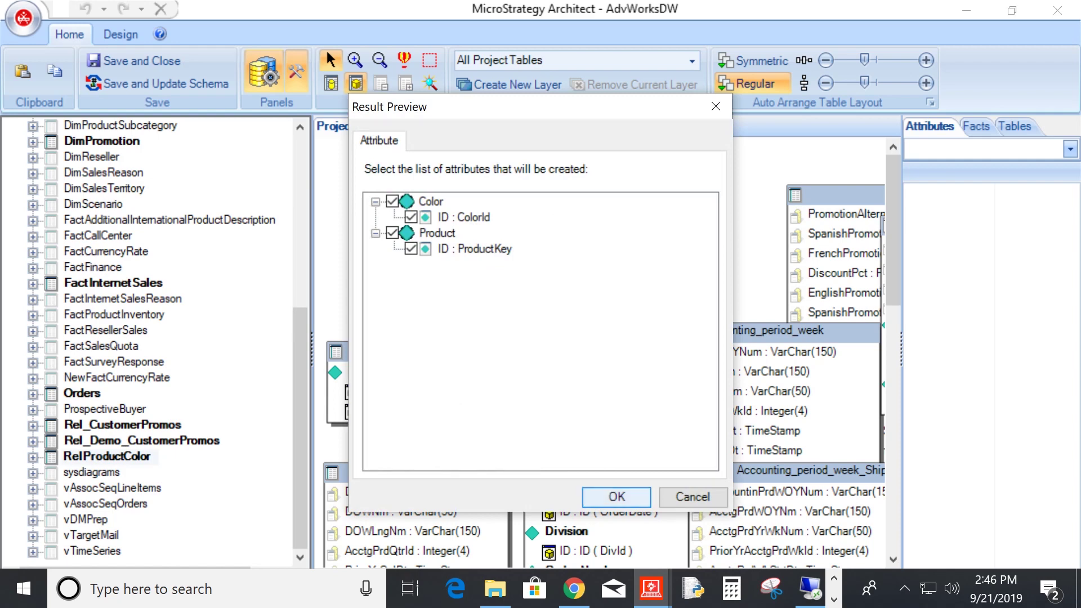
Accept the Color (ColorId) and Product (ProductKey) attribute mappings for the RelProductColor table, then save and close the Architect project.
click(616, 496)
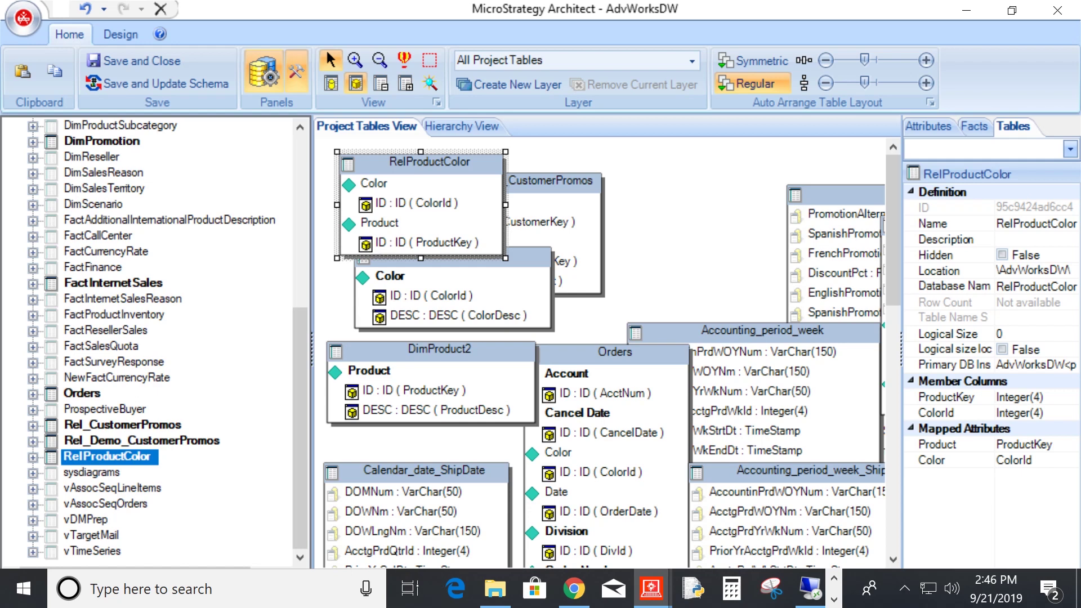
click(141, 60)
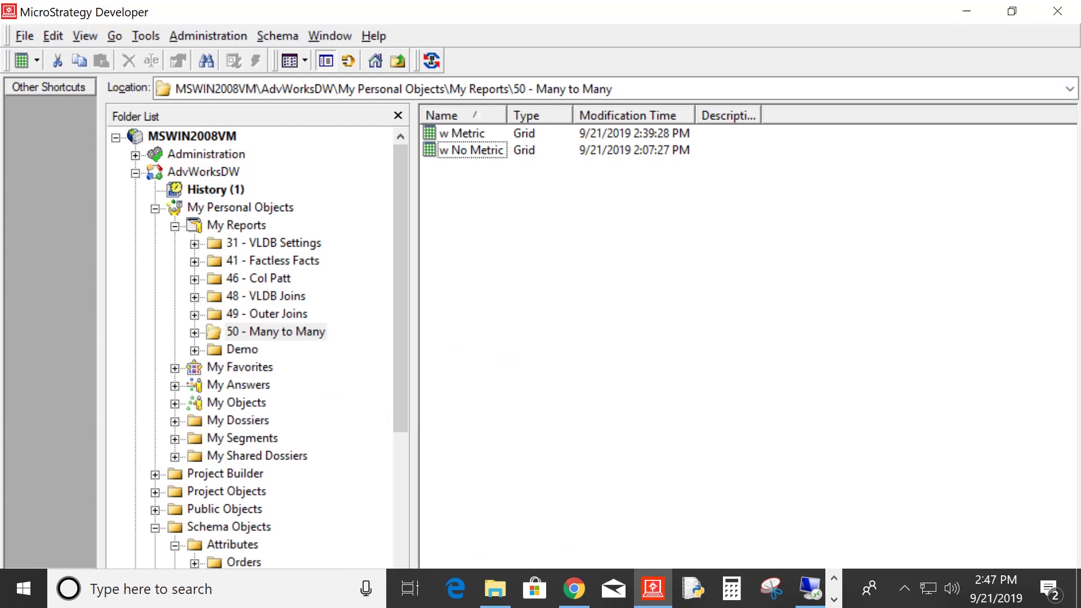
Open the Product attribute from the Product attributes folder for editing, display its child attributes, and enlarge the editor.
drag(400, 288, 400, 412)
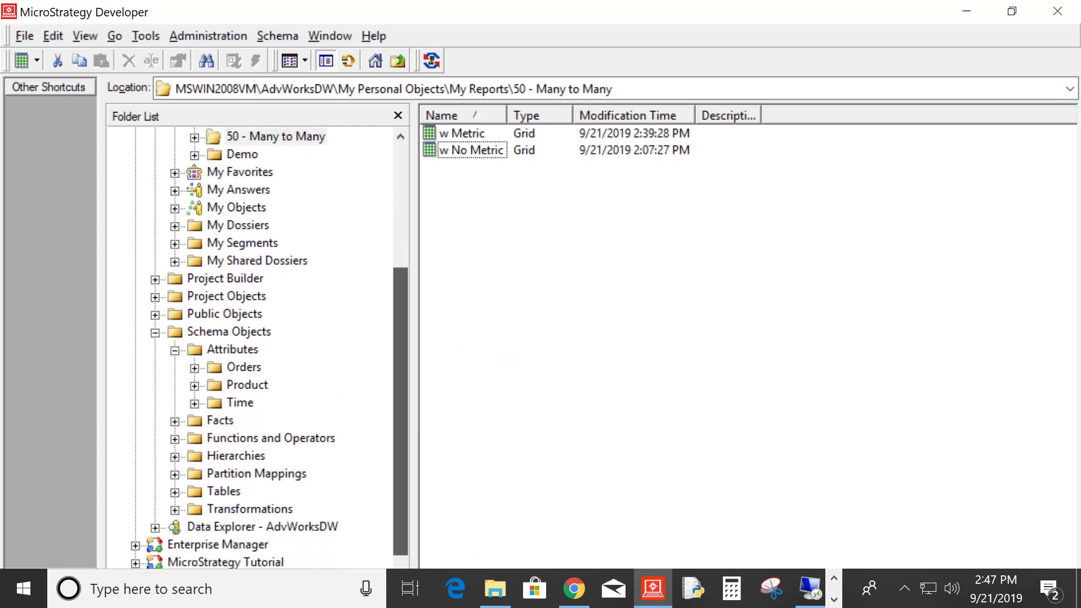
click(246, 384)
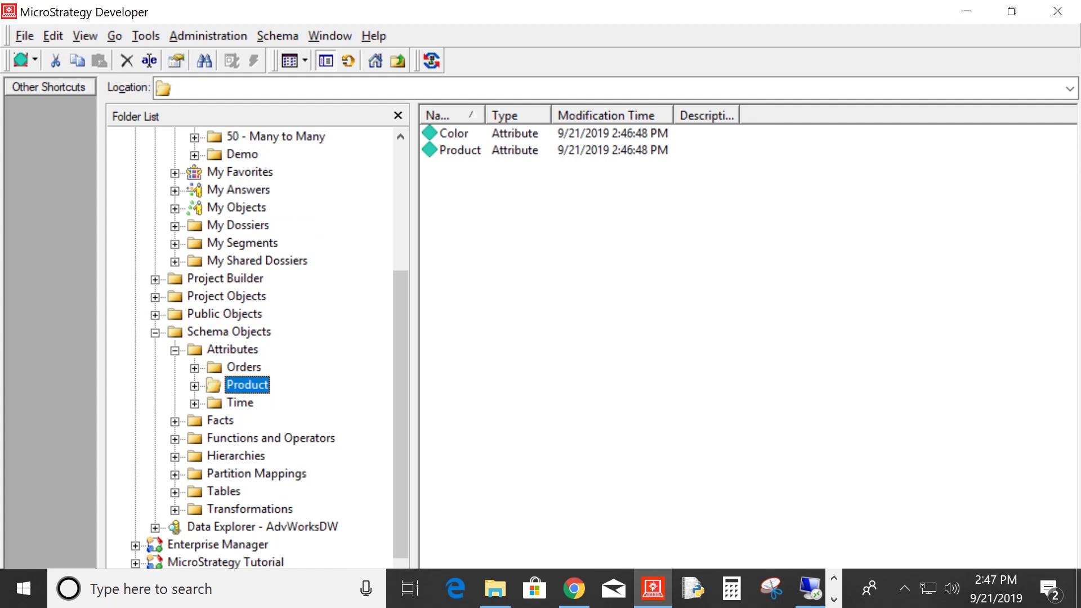
right_click(451, 149)
click(495, 164)
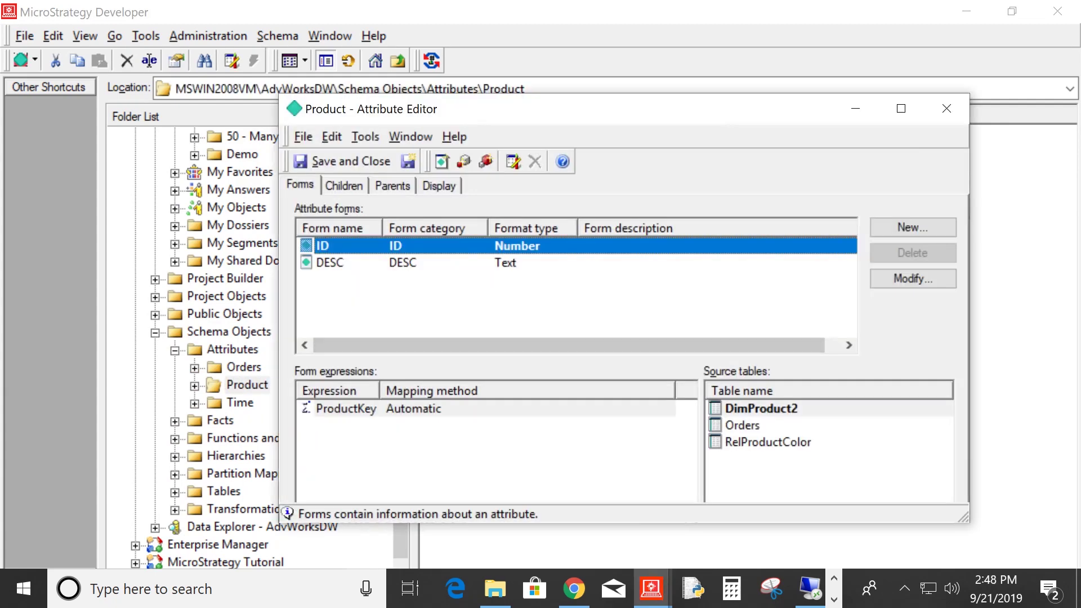
click(344, 185)
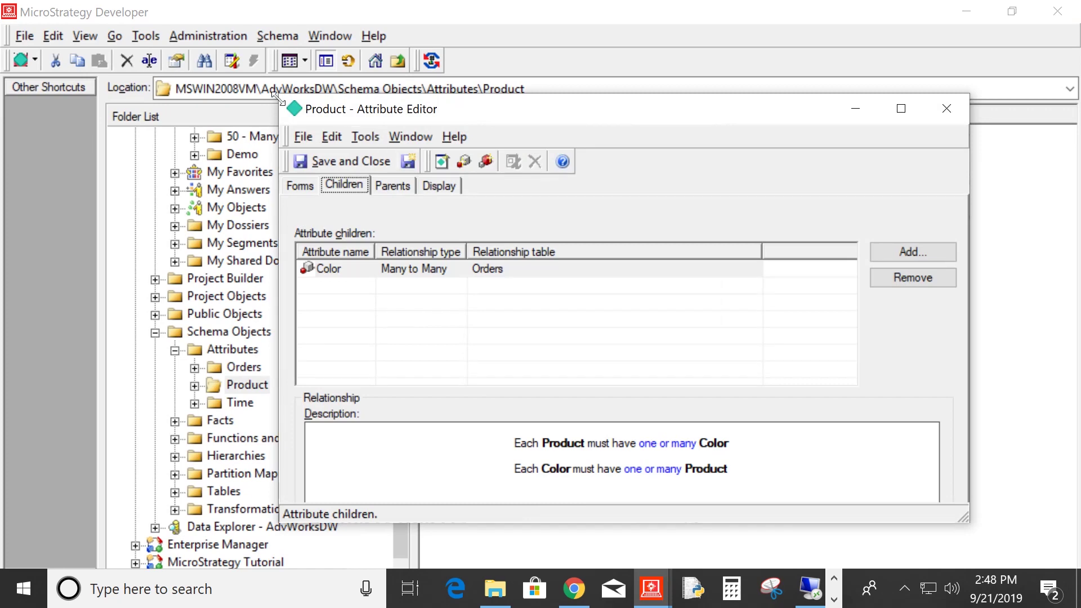
drag(280, 94, 247, 74)
Set the Color child's relationship table to RelProductColor, save the Product attribute, and update the schema.
click(581, 249)
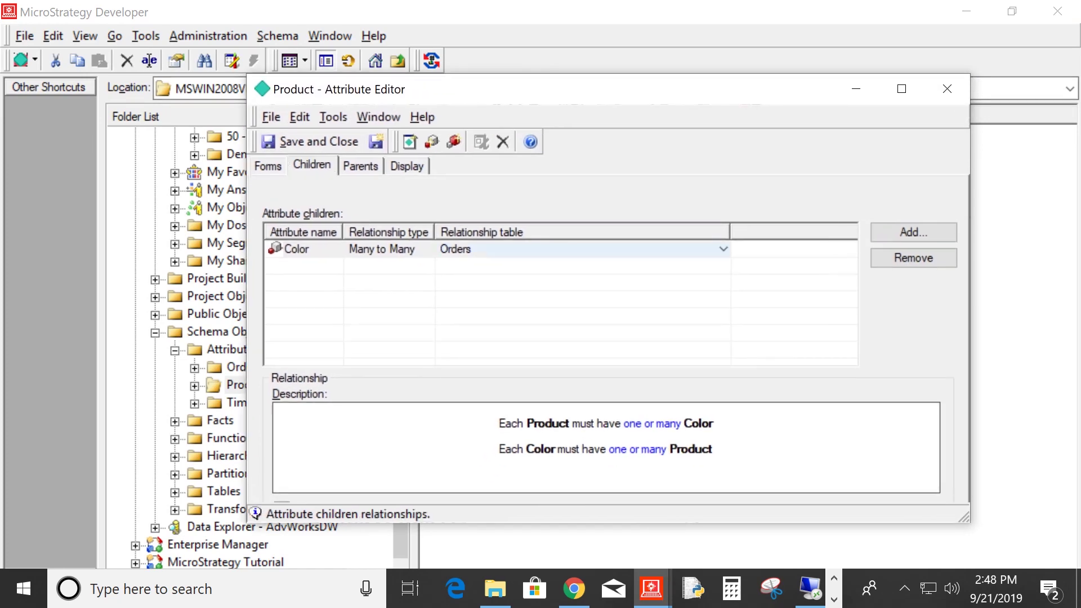
click(722, 248)
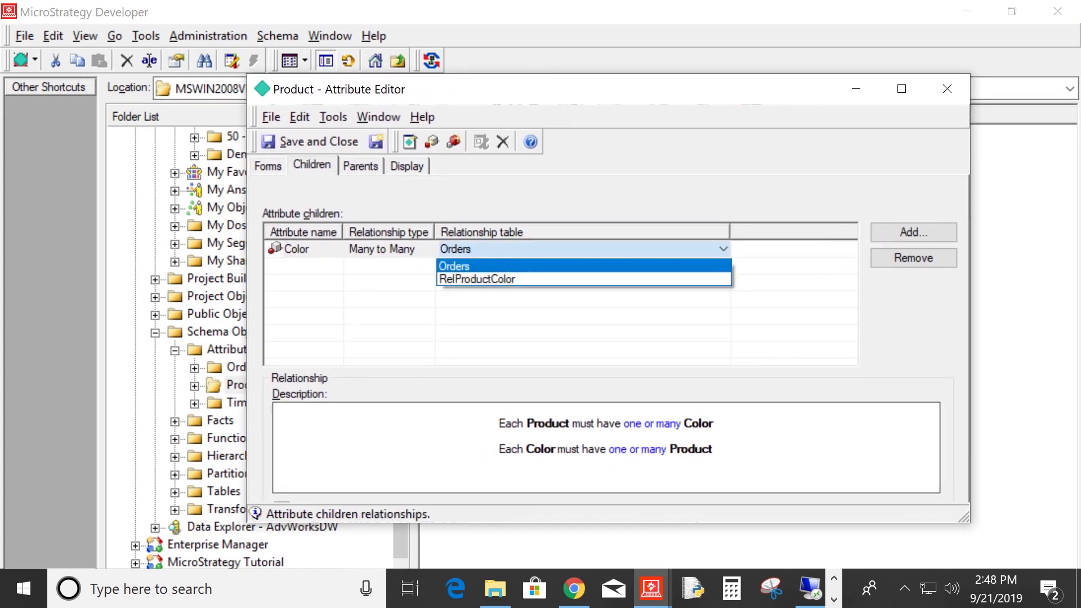
key(Down)
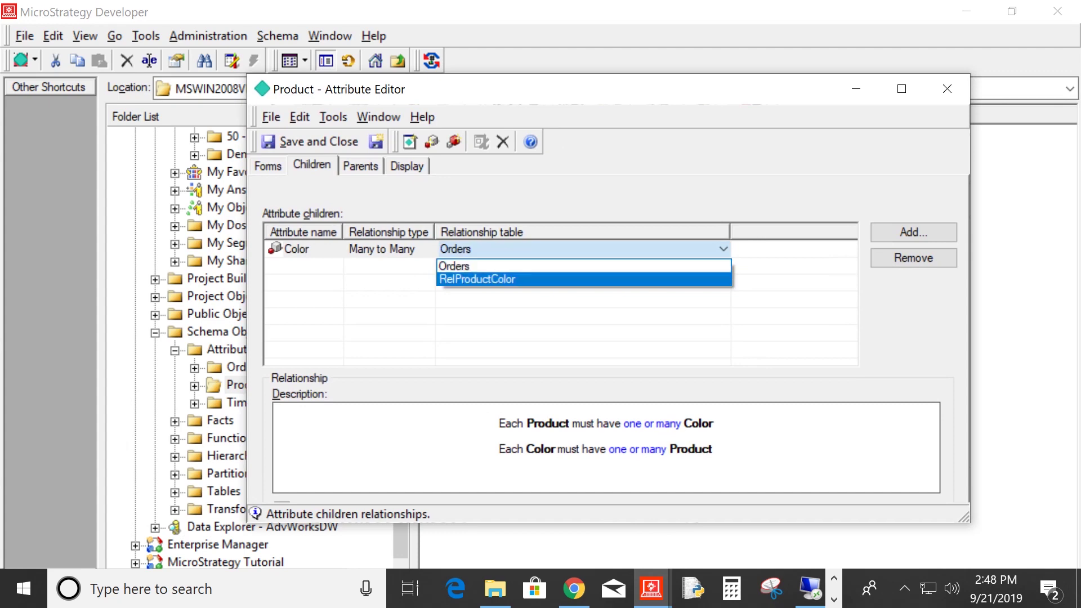
key(Return)
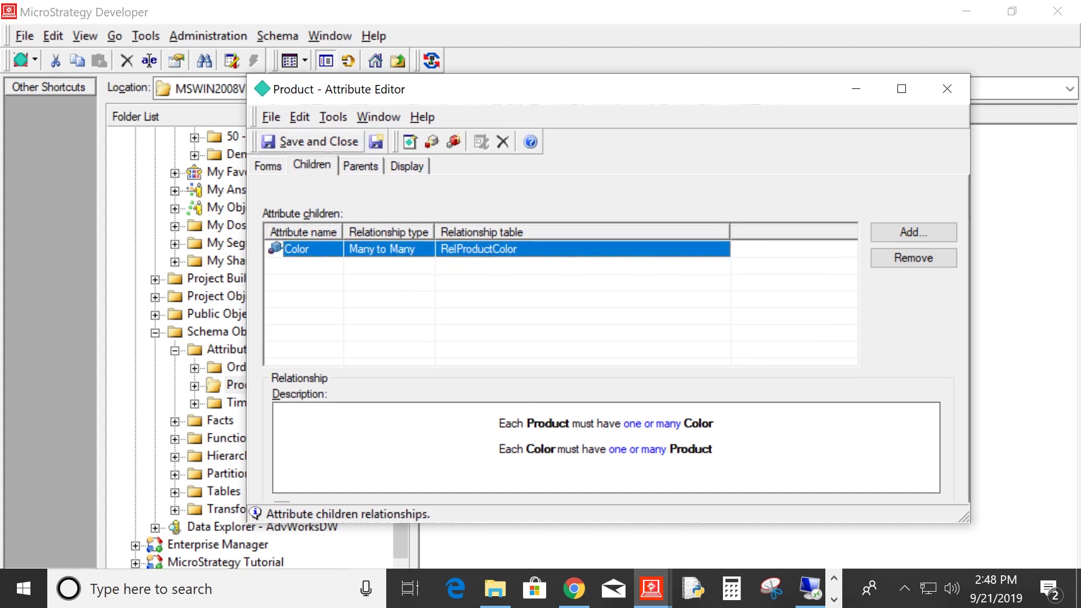
click(318, 141)
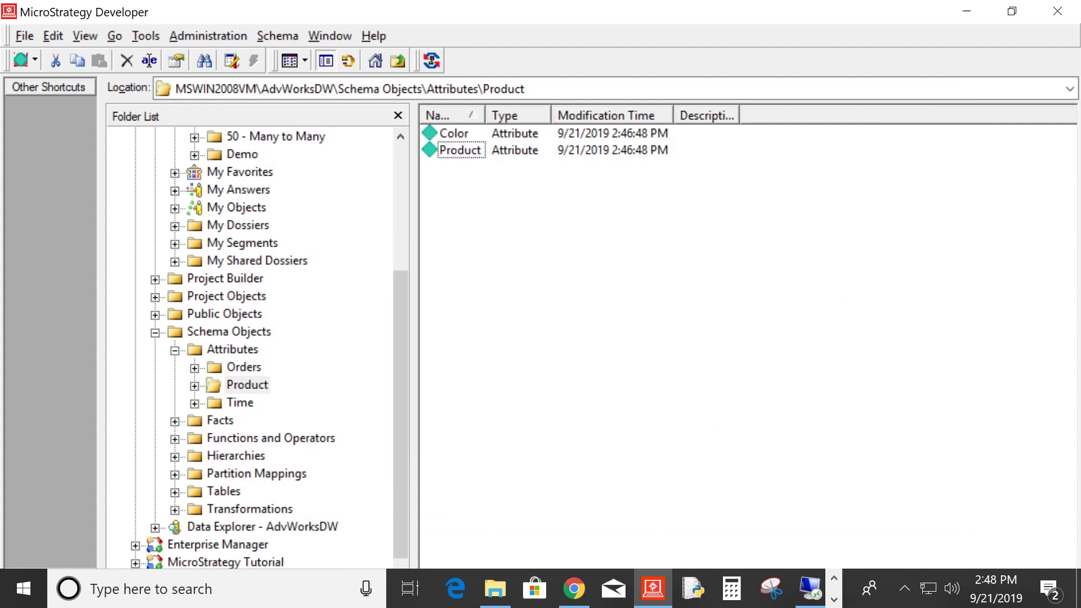
key(ctrl+shift+u)
key(Return)
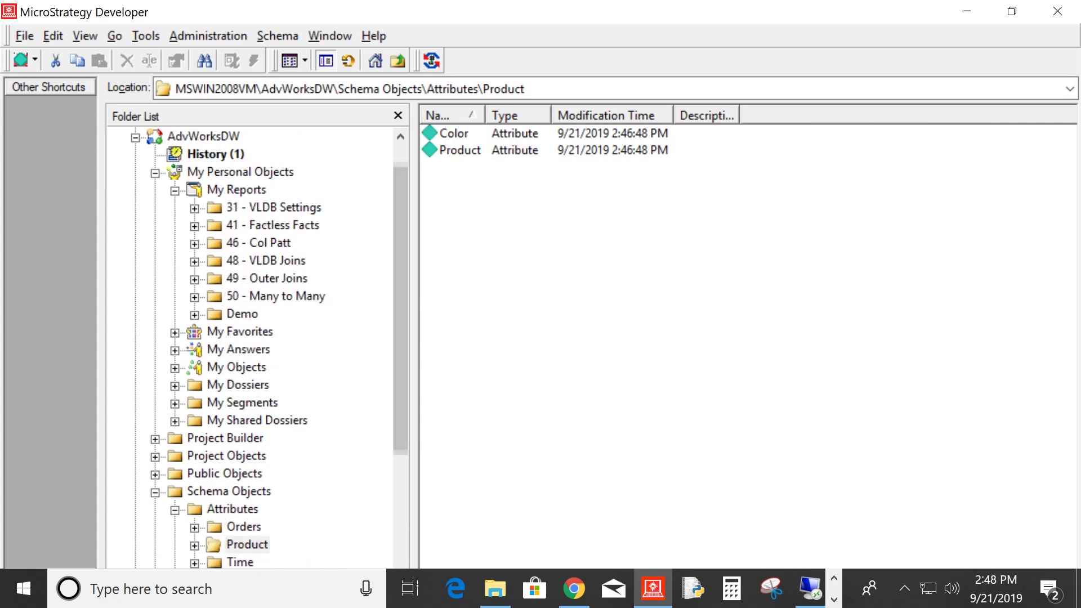
Rerun the w No Metric report from the 50 - Many to Many folder and maximize it to review its product-color rows.
double_click(462, 133)
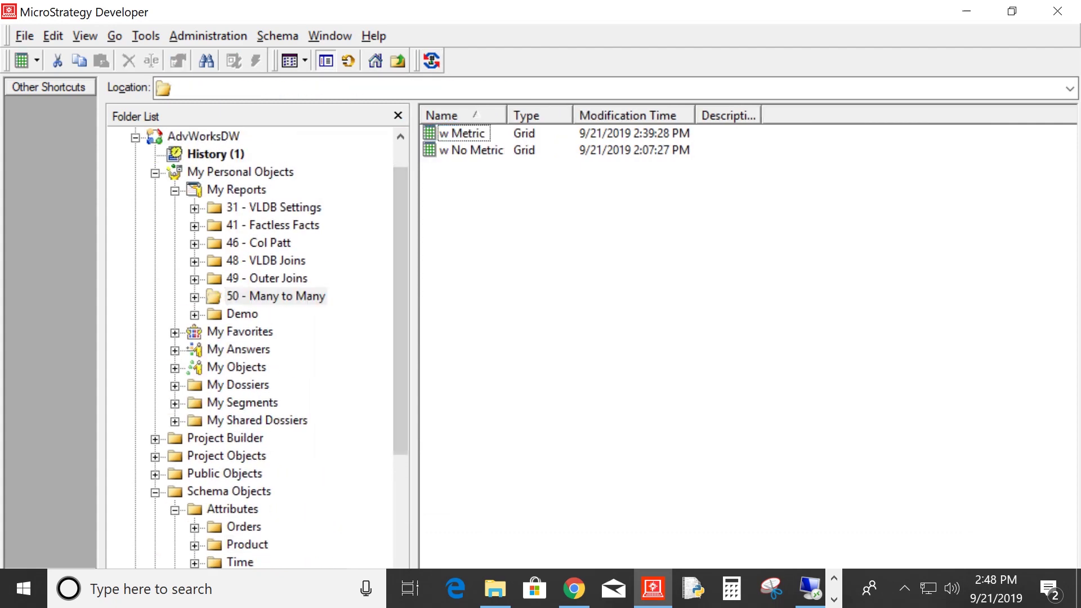
click(471, 149)
key(Return)
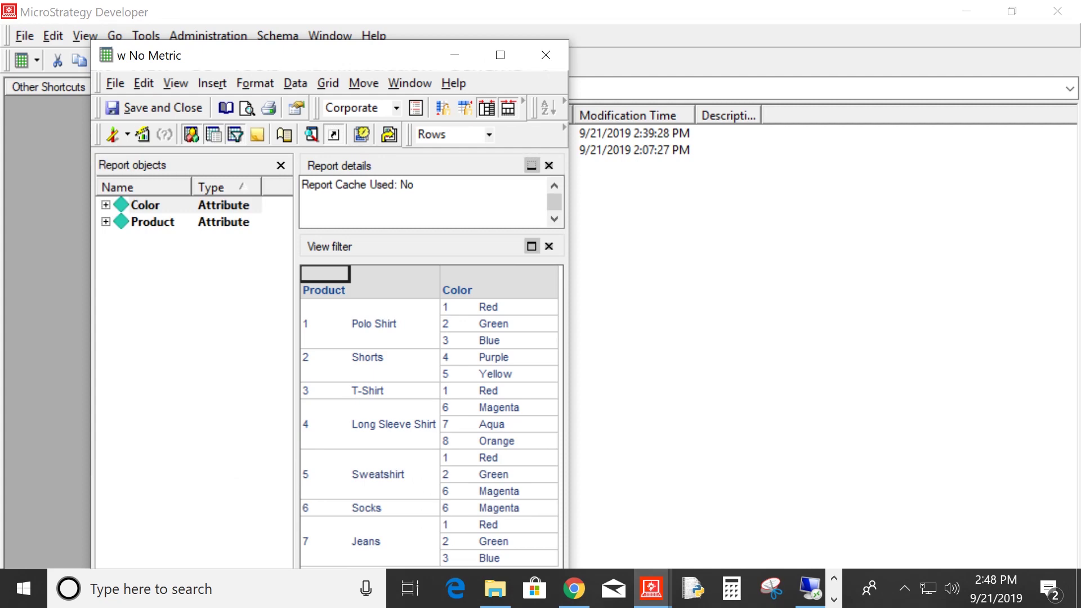
click(499, 54)
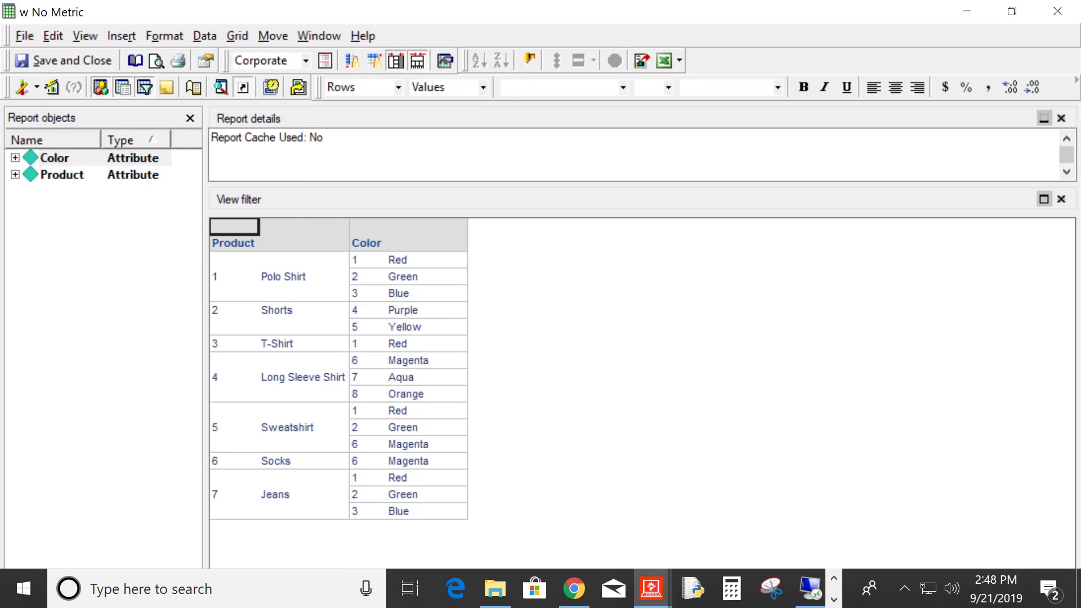
Examine the rerun report's SQL and highlight the RelProductColor join on ColorId.
click(85, 35)
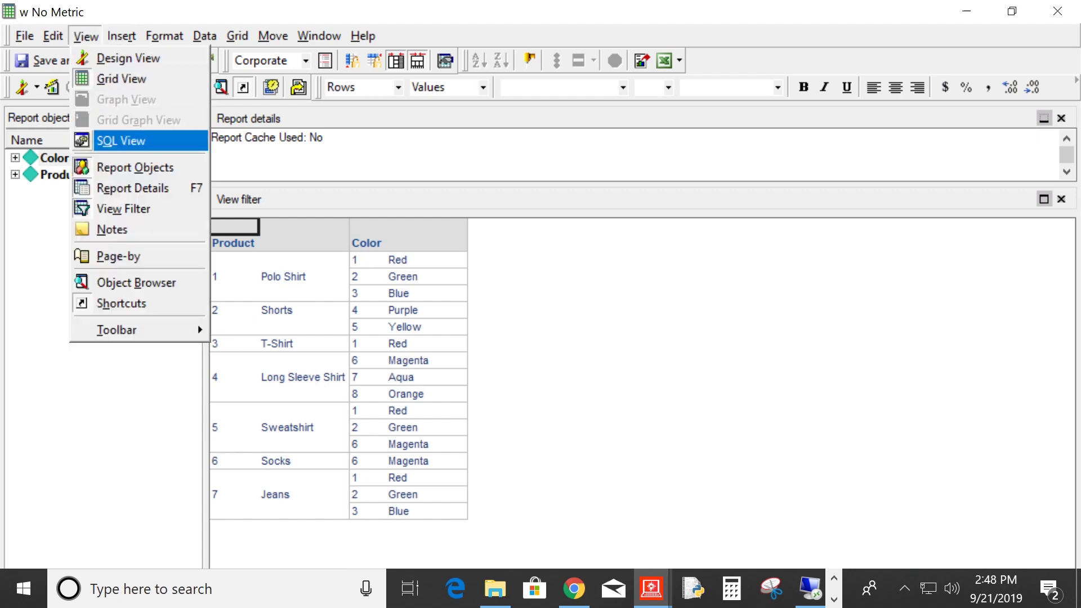
click(121, 140)
scroll(540, 352, down, 11)
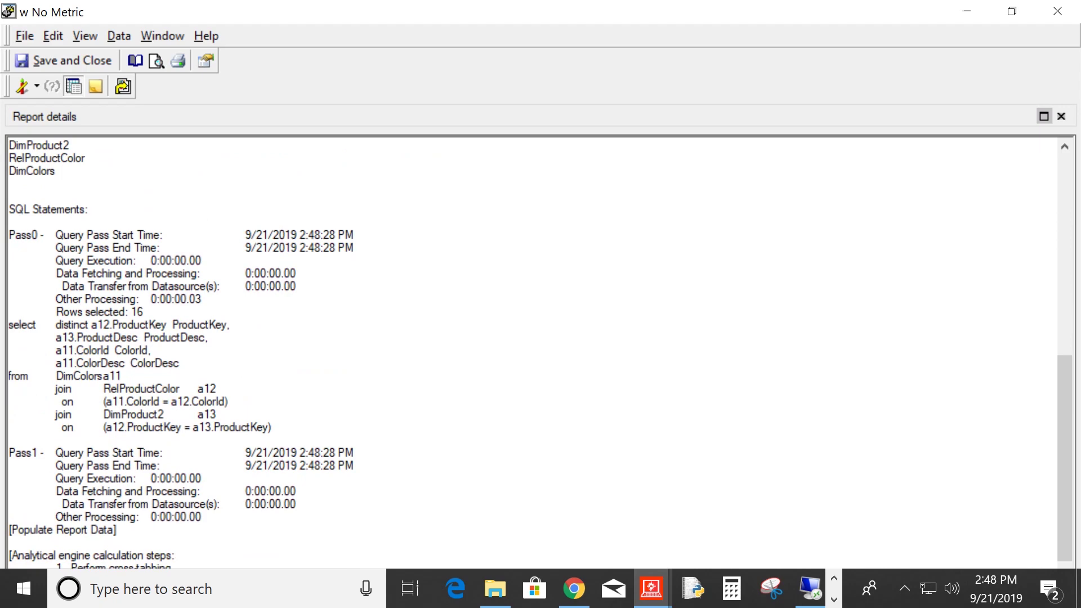
drag(228, 402, 9, 388)
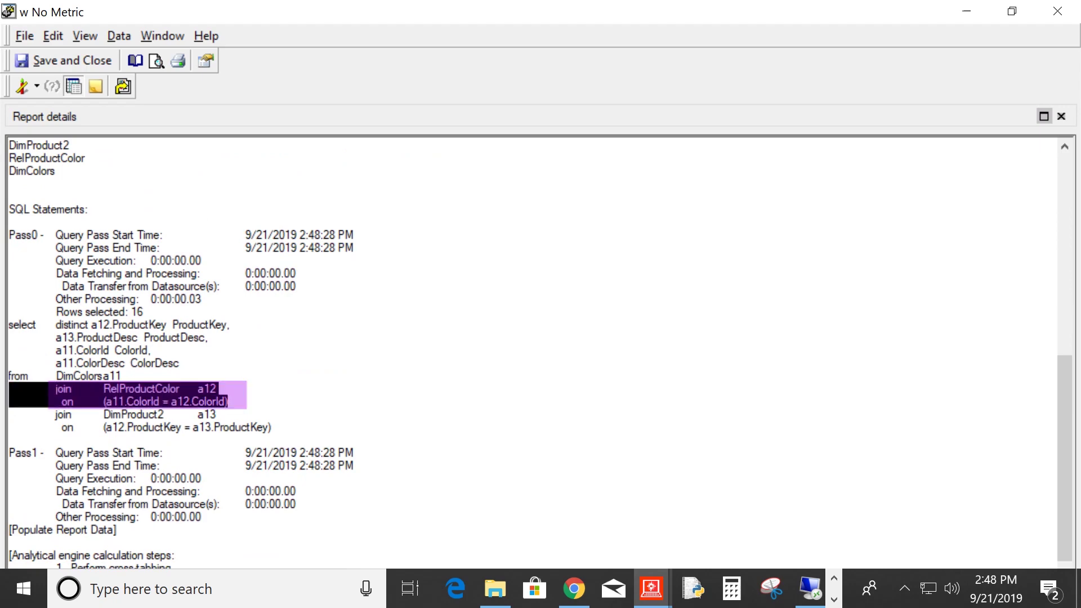